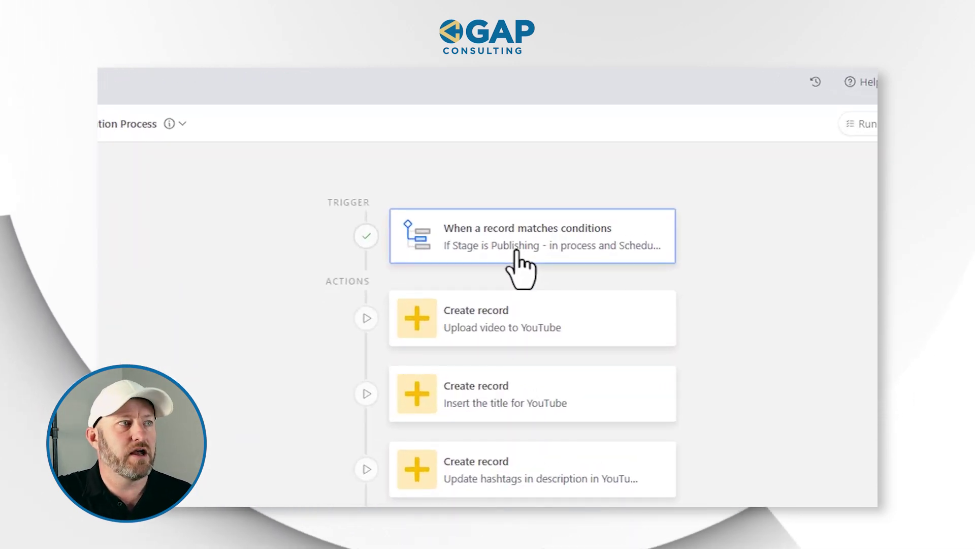
Inspect the existing automation's trigger, then view the 'Upload video to YouTube' Create record action.
left_click(475, 249)
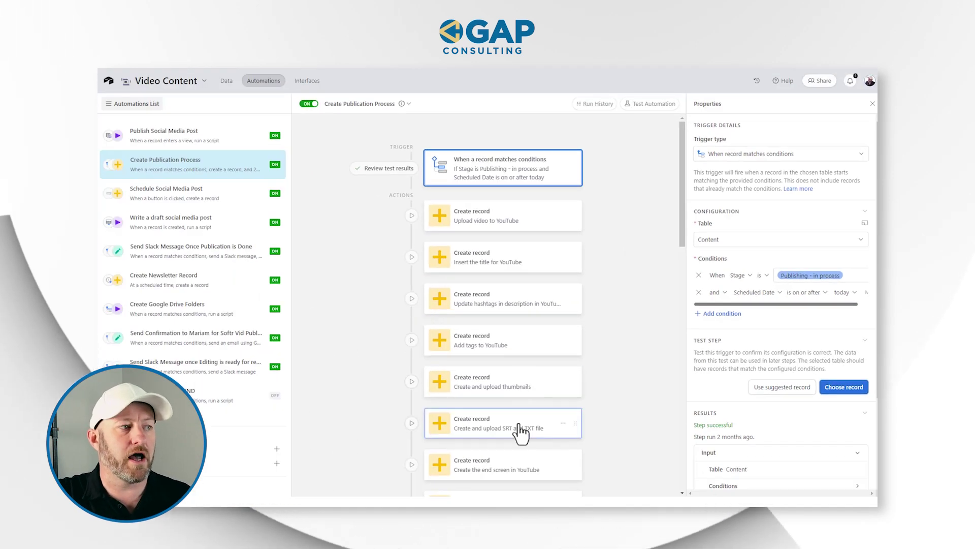
scroll(519, 431, "down", 8)
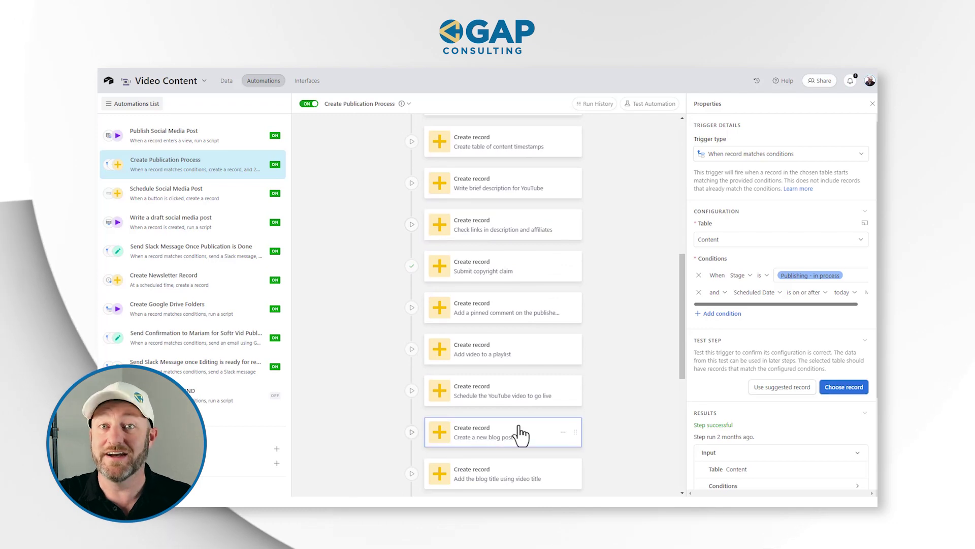
scroll(519, 430, "up", 10)
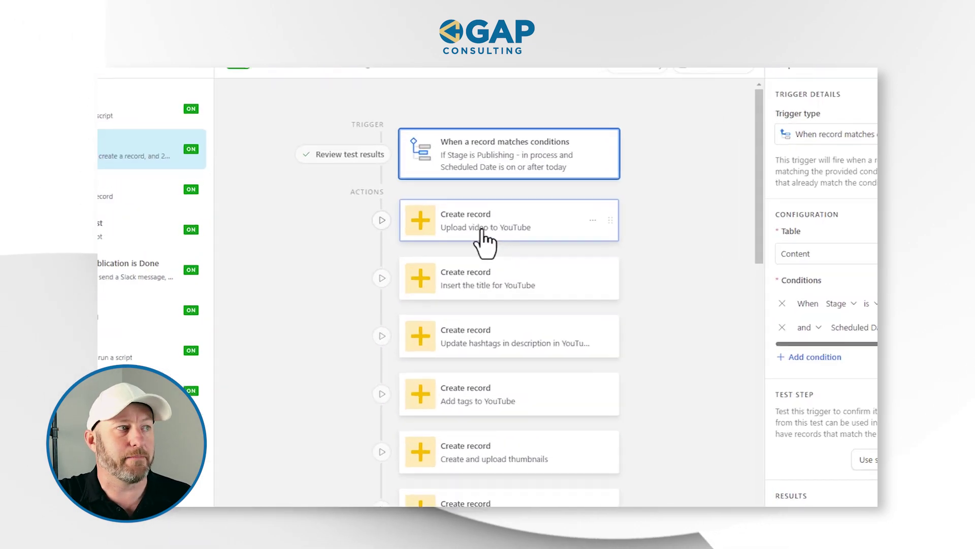
left_click(483, 227)
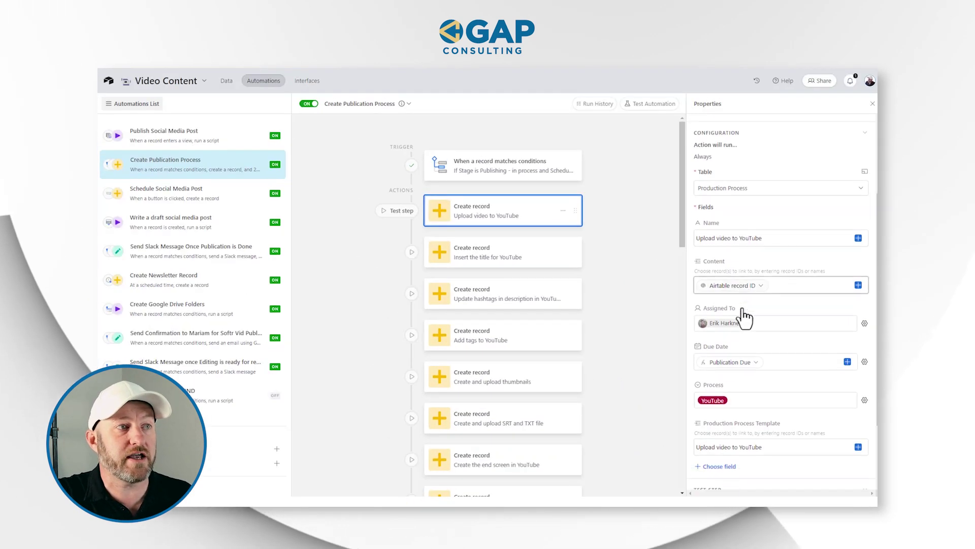
Review the action's Name, Content, Due Date and Process mappings, then view the Production Process Template table.
scroll(742, 285, "down", 1)
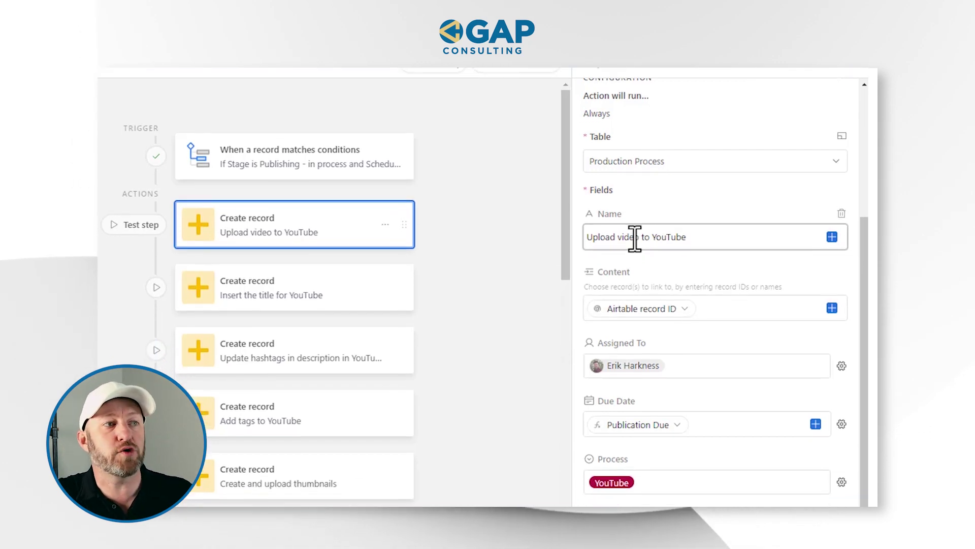
mouse_move(651, 250)
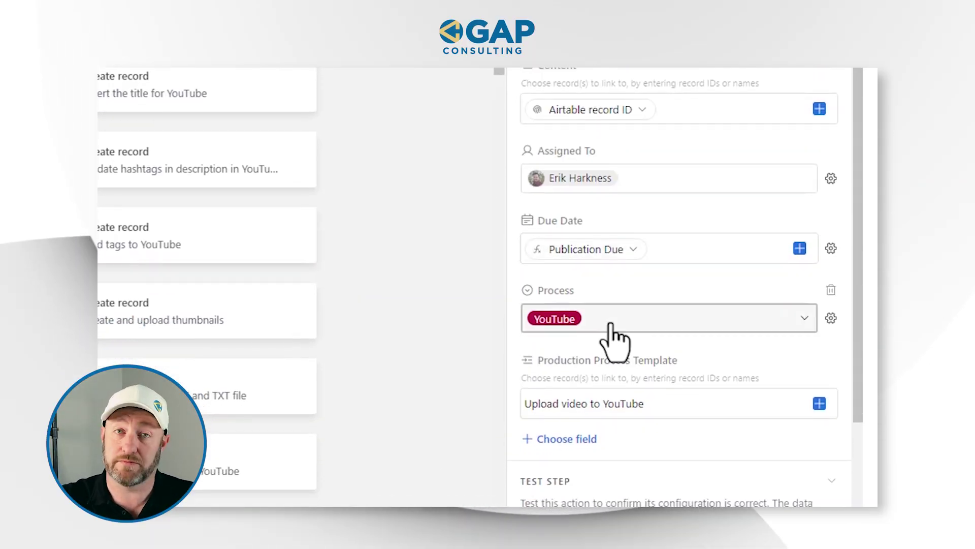
scroll(611, 328, "down", 3)
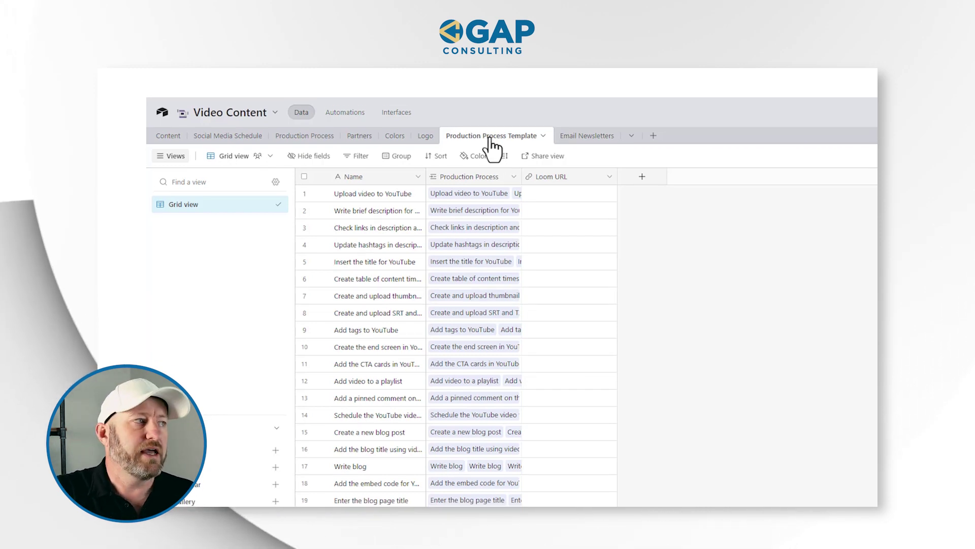
Browse the template tasks, note the pinned comment template, and switch to the Production Process table.
scroll(364, 190, "down", 2)
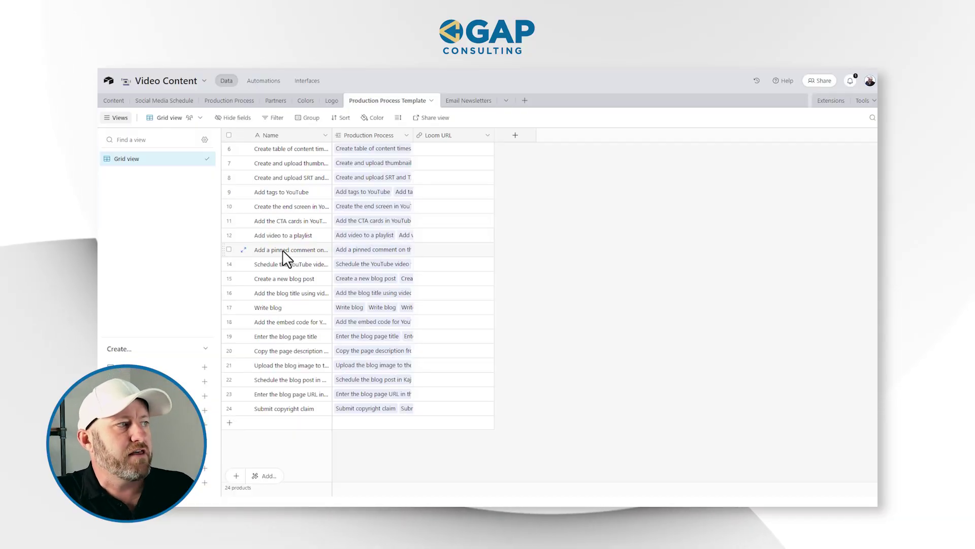
left_click(283, 251)
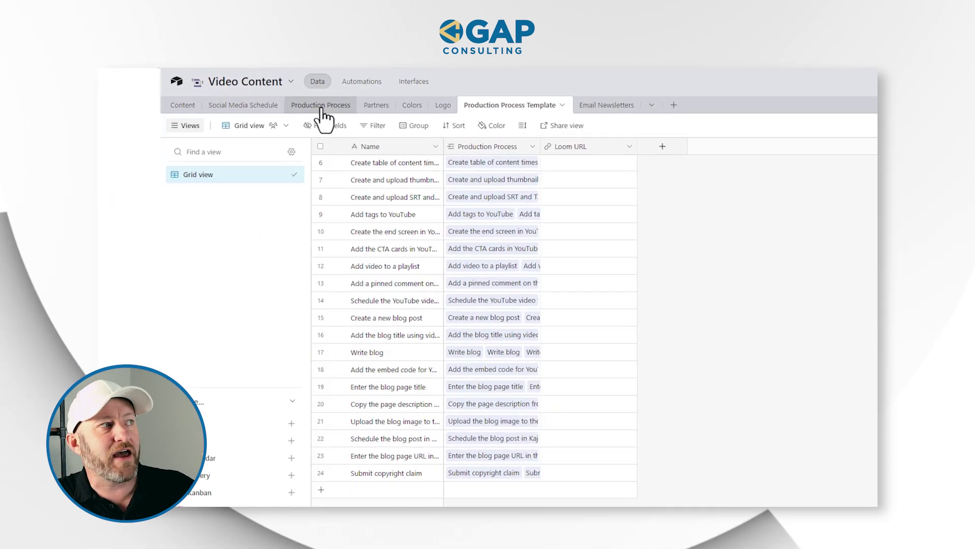
left_click(320, 107)
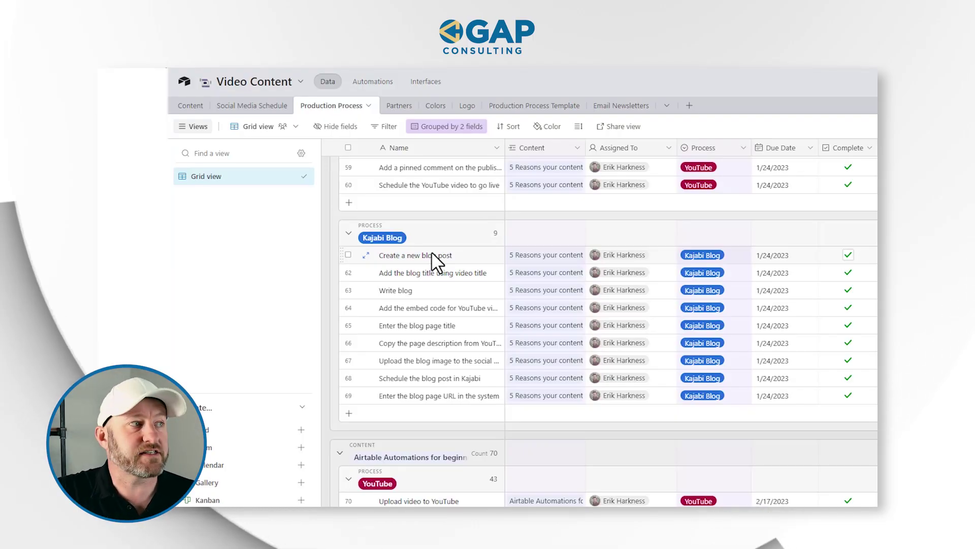
Point out the Create a new blog post task, then return to the Automations page.
left_click(431, 252)
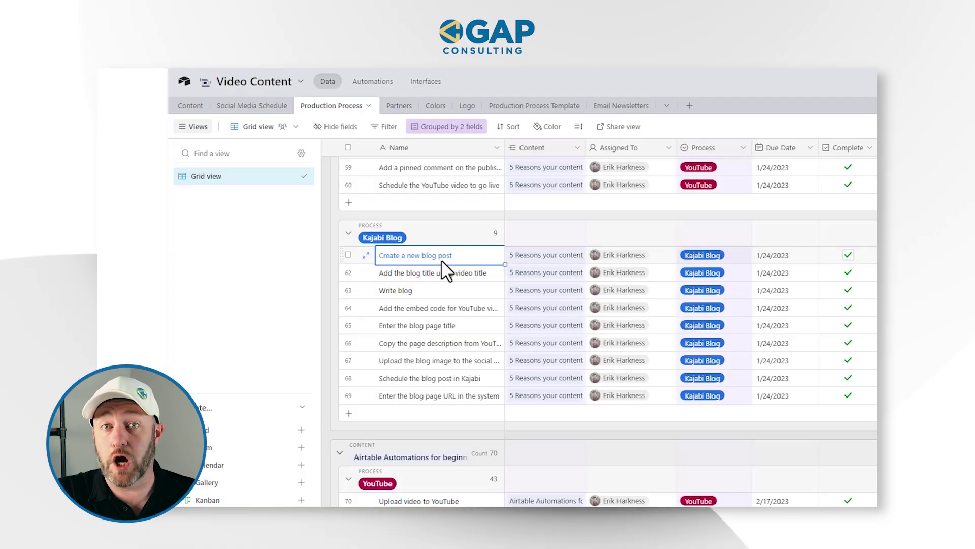
left_click(355, 86)
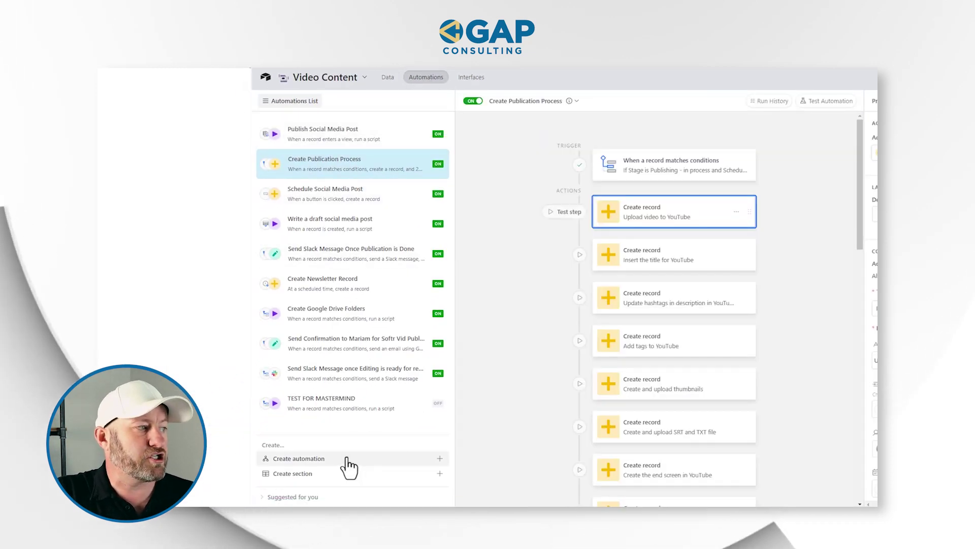
Create a new automation and rename it 'Update of Task Creation'.
left_click(345, 461)
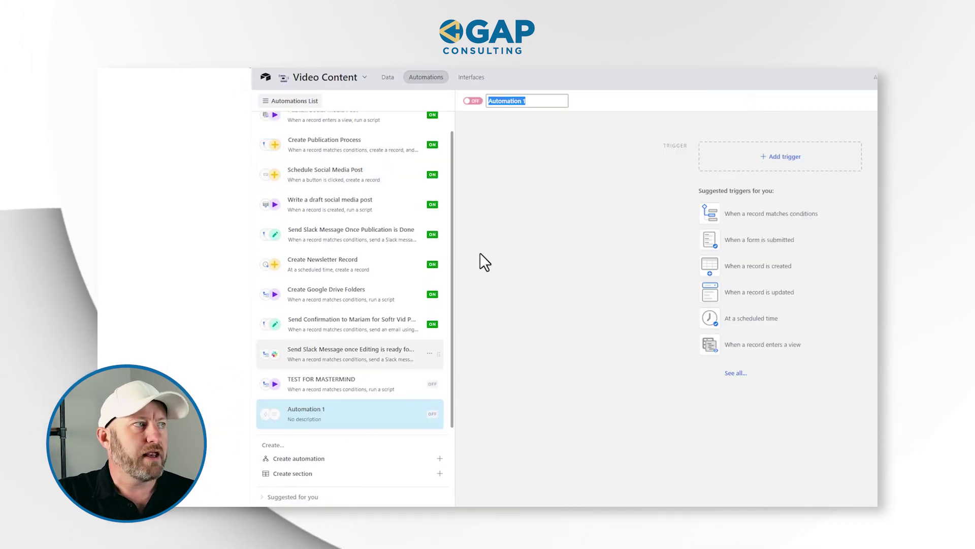
type("Update of Task Cre")
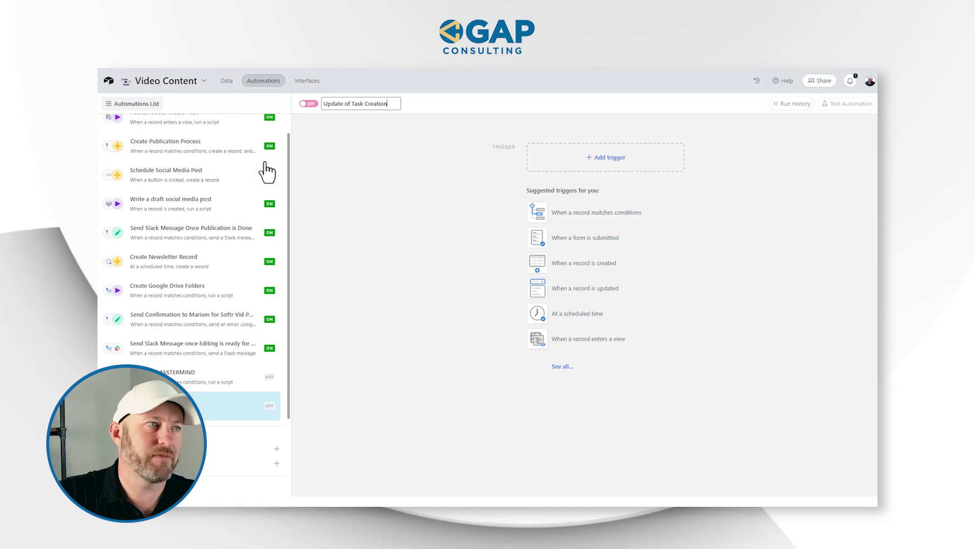
left_click(607, 165)
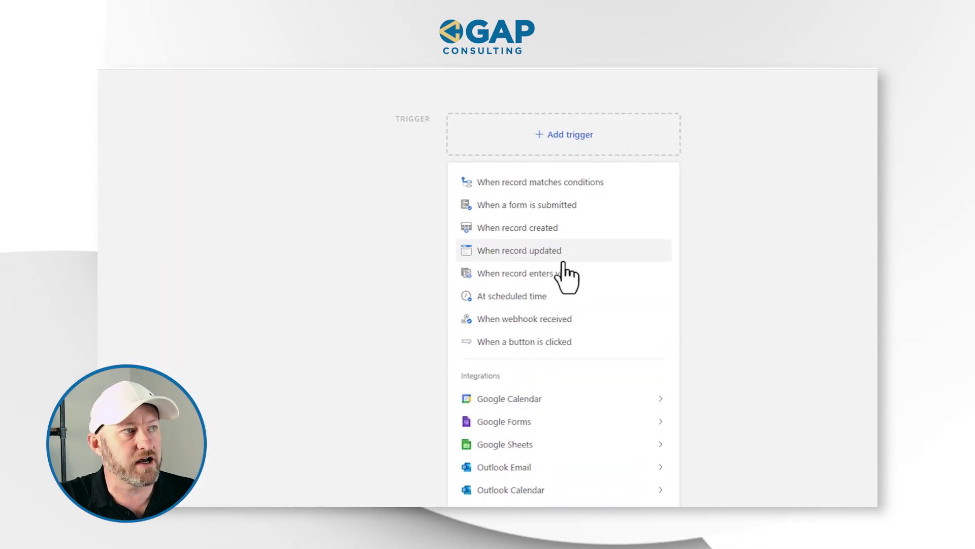
Add a 'When record matches conditions' trigger on Content with Stage is 'Publishing - in process'.
left_click(557, 191)
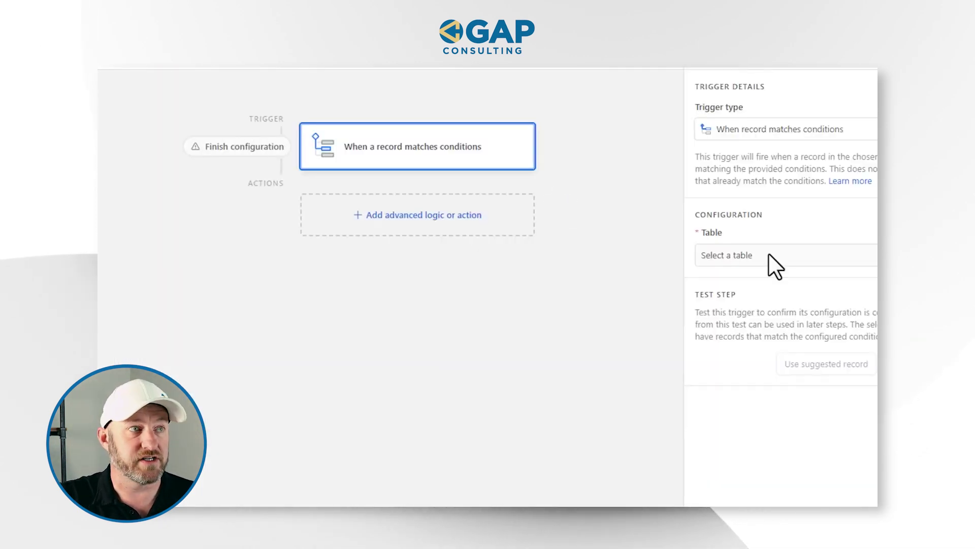
left_click(753, 254)
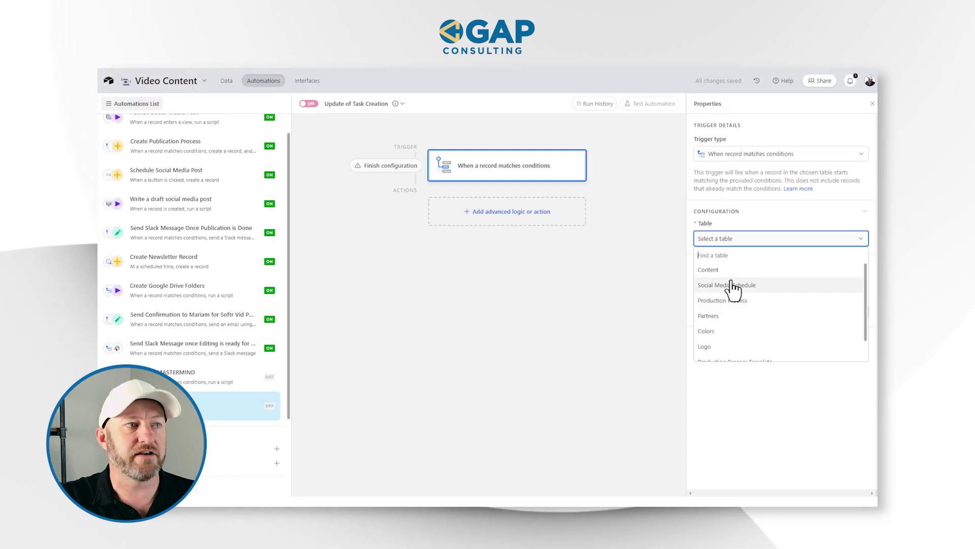
left_click(727, 270)
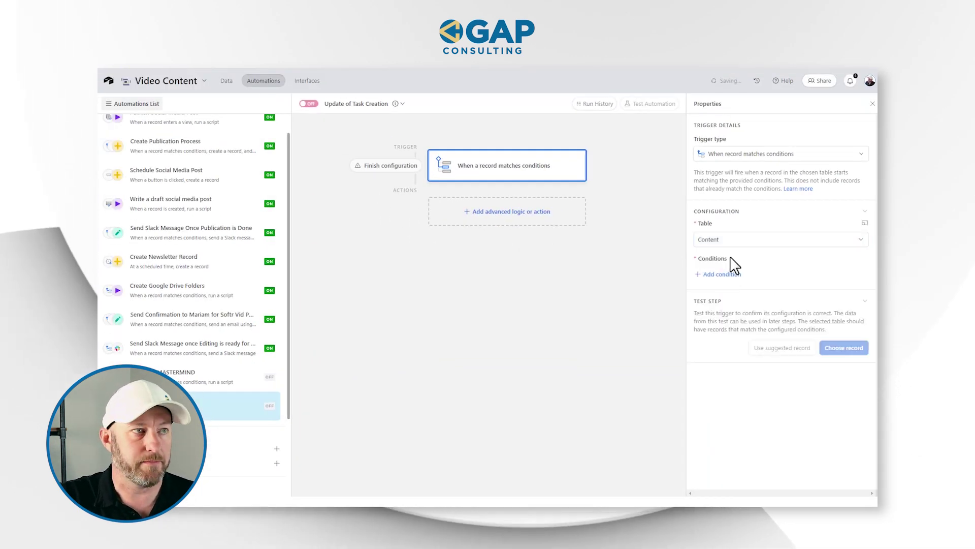
left_click(729, 275)
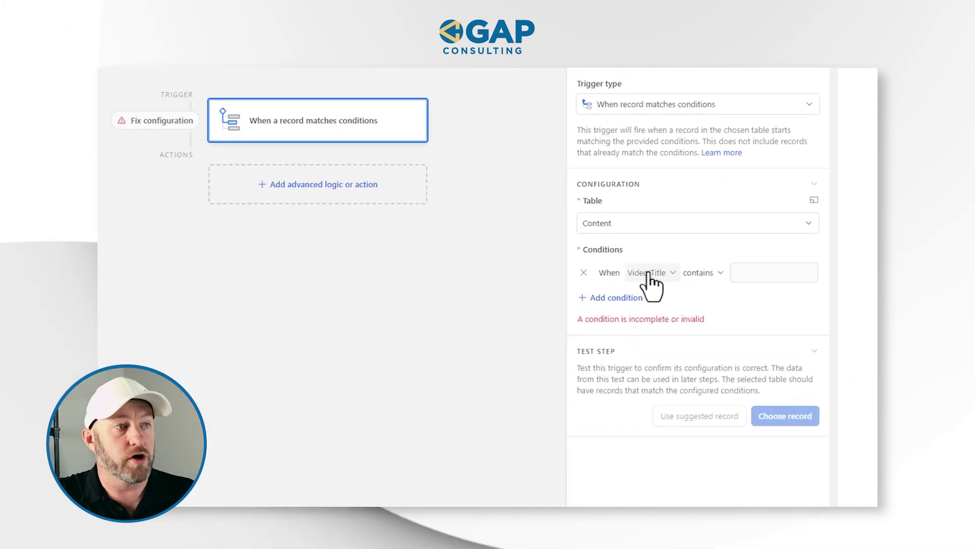
left_click(648, 273)
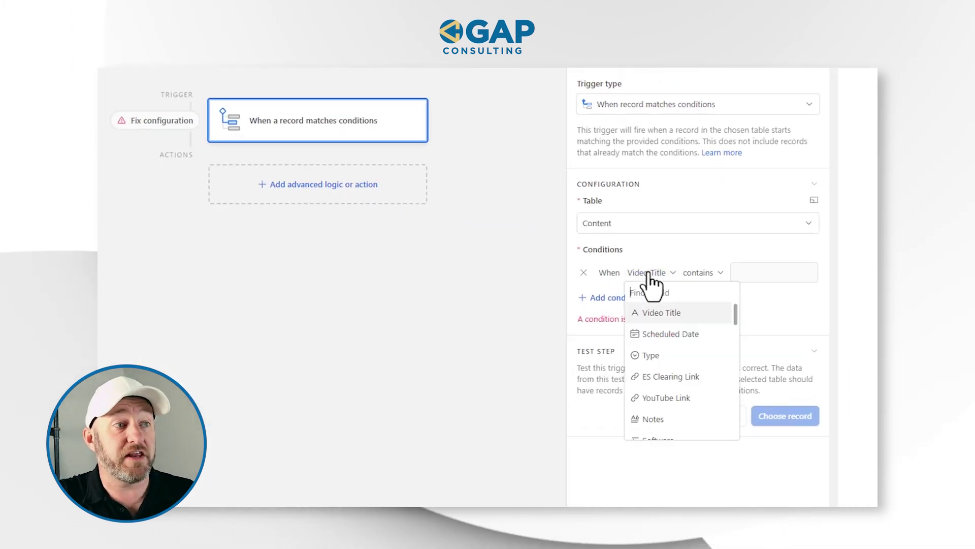
type("sta")
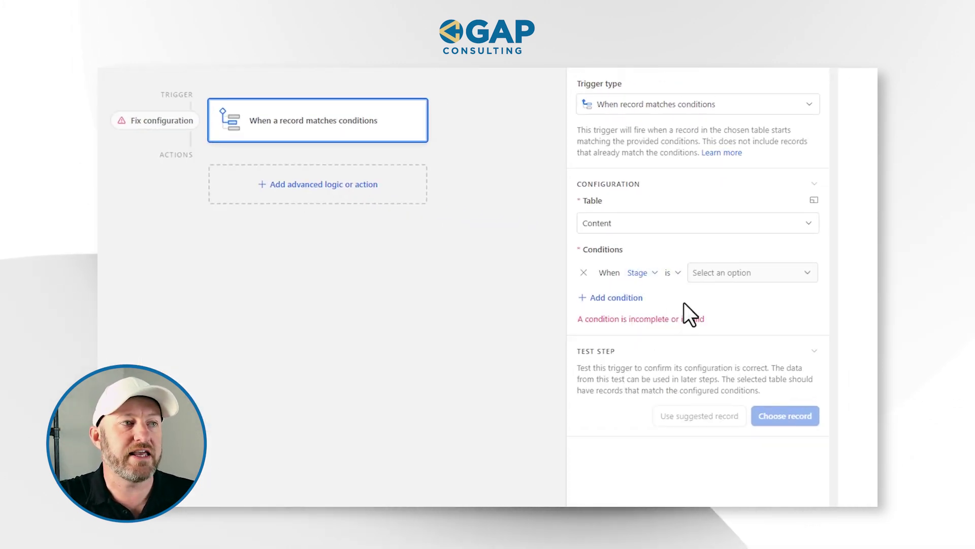
left_click(711, 272)
left_click(728, 409)
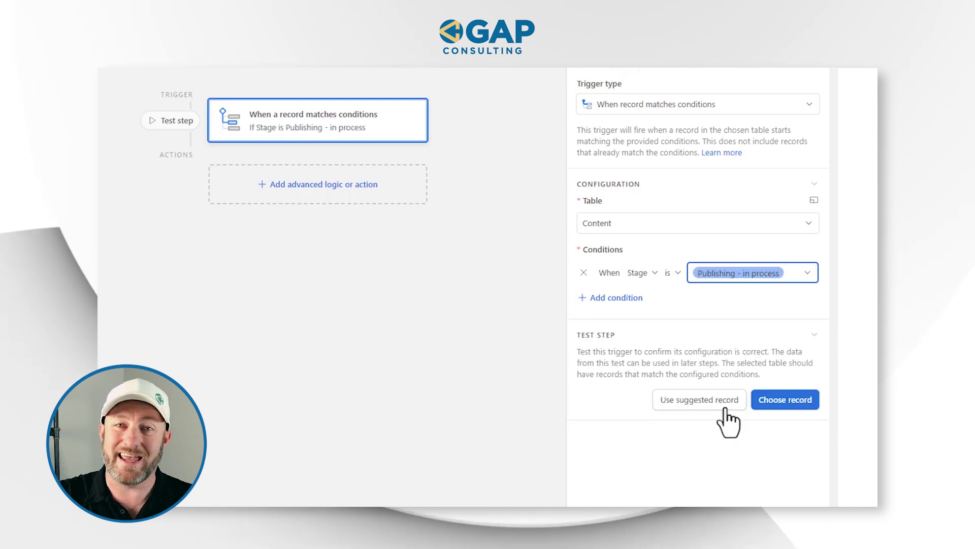
Add a second trigger condition: Scheduled Date is on or after today.
left_click(625, 298)
left_click(651, 300)
type("da")
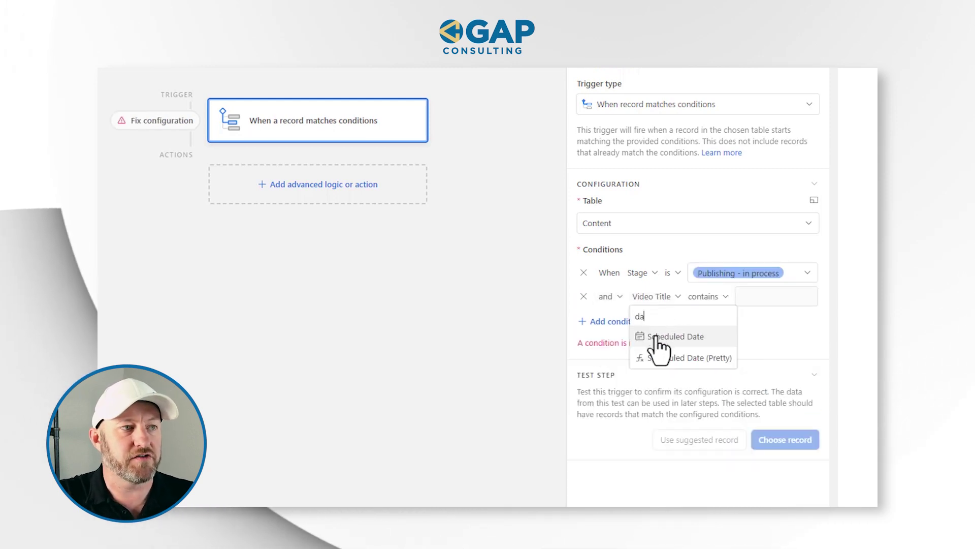
left_click(661, 339)
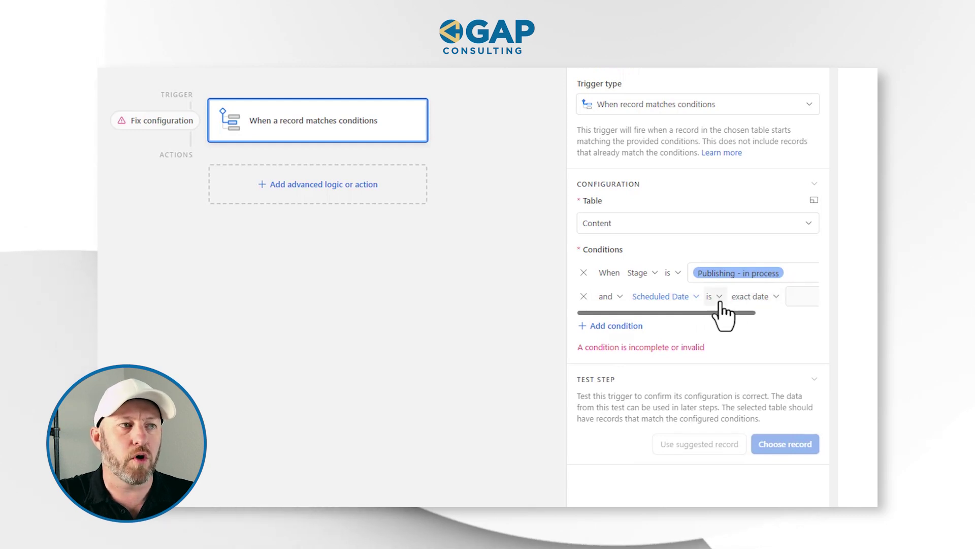
left_click(714, 298)
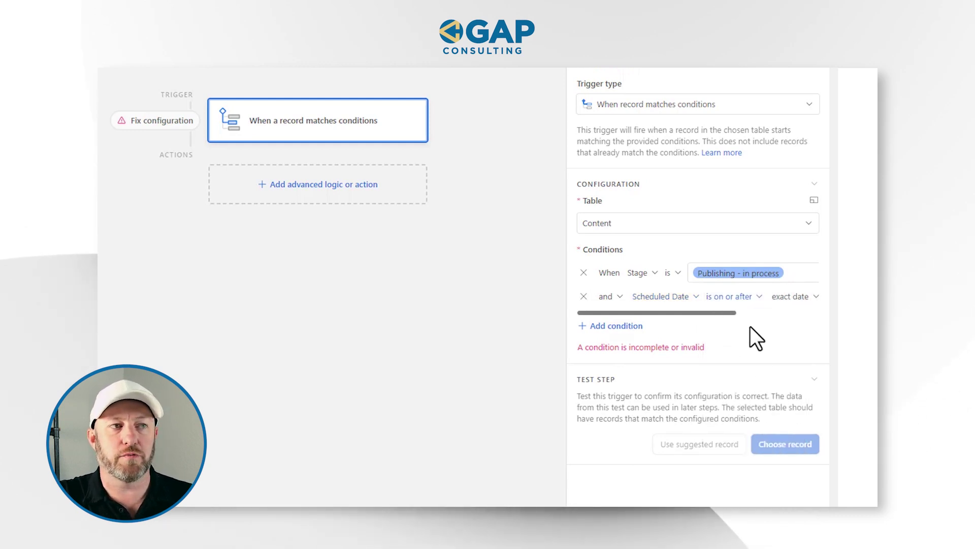
left_click(773, 302)
scroll(724, 389, "up", 5)
left_click(749, 315)
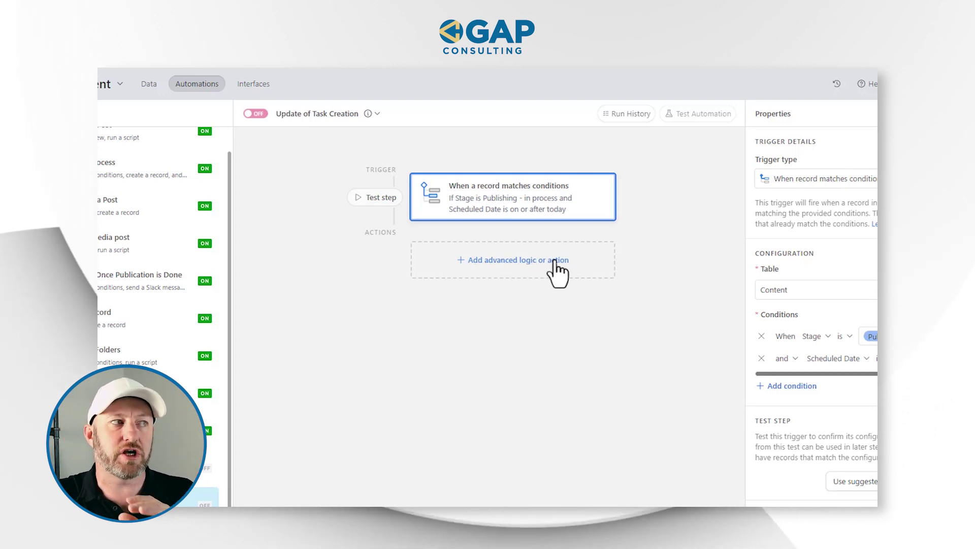
Add a Find records action from the Airtable section after the trigger.
left_click(528, 260)
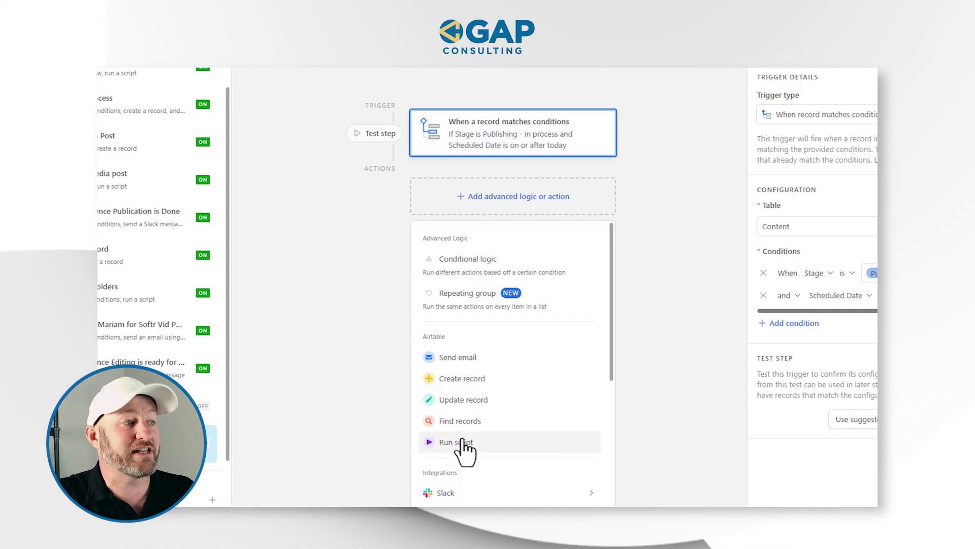
left_click(447, 315)
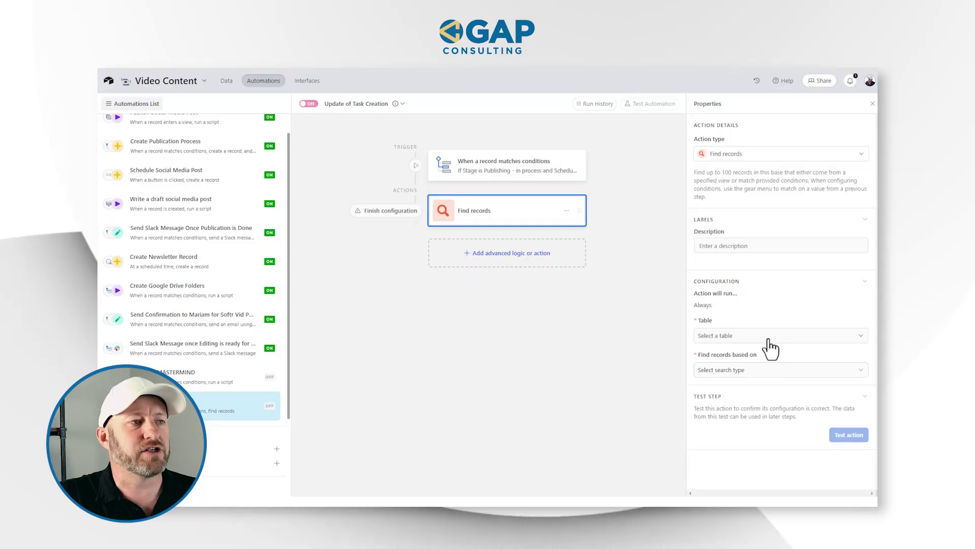
Make Find records search Production Process Template by condition, where Name is not empty.
left_click(769, 338)
scroll(737, 430, "down", 2)
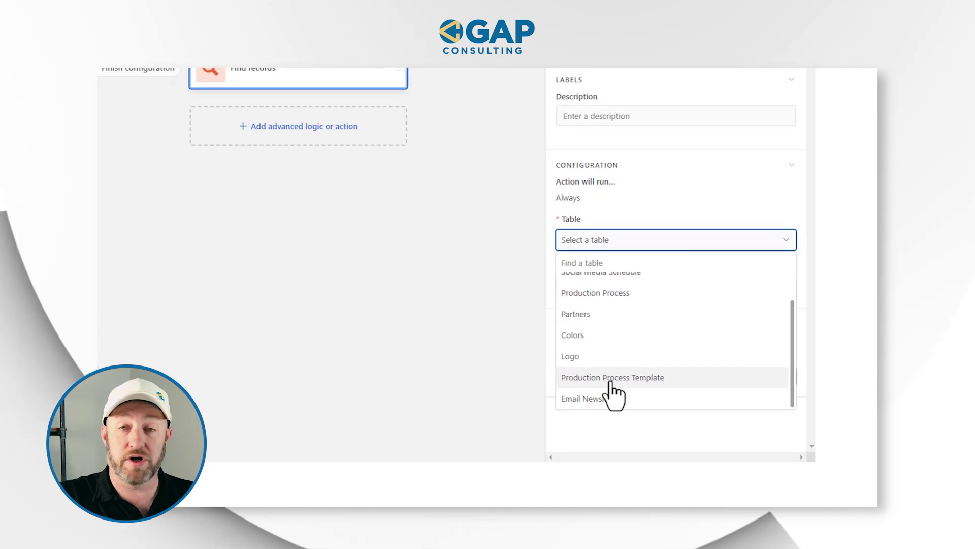
left_click(737, 435)
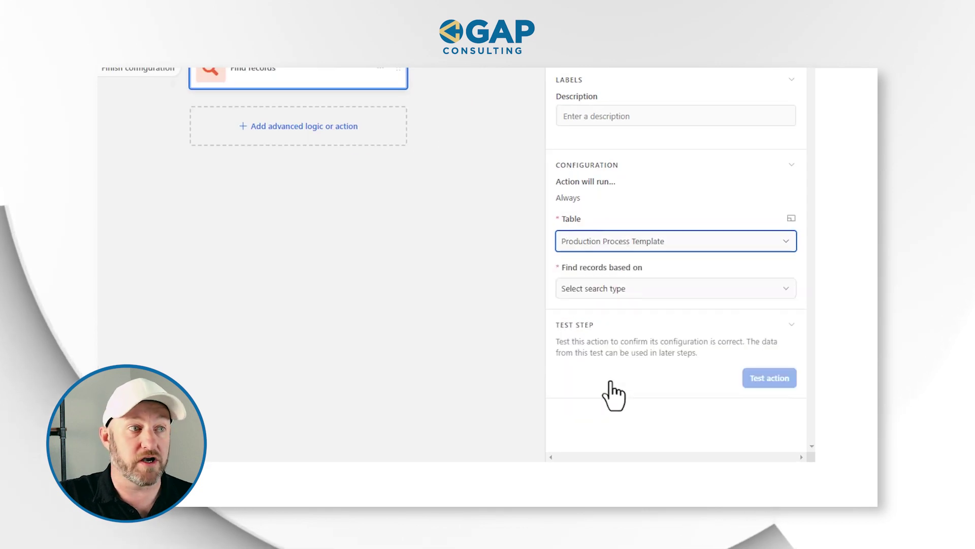
left_click(618, 297)
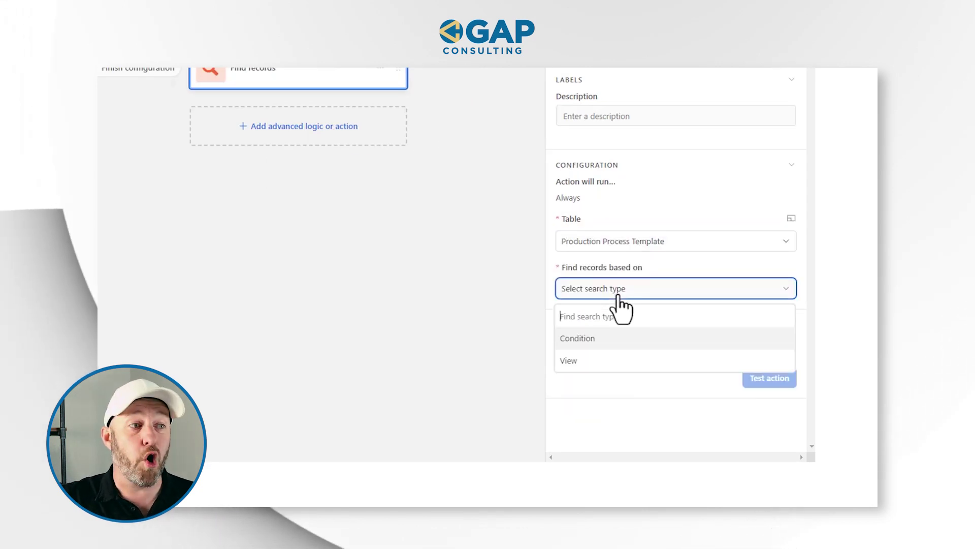
left_click(642, 339)
left_click(610, 335)
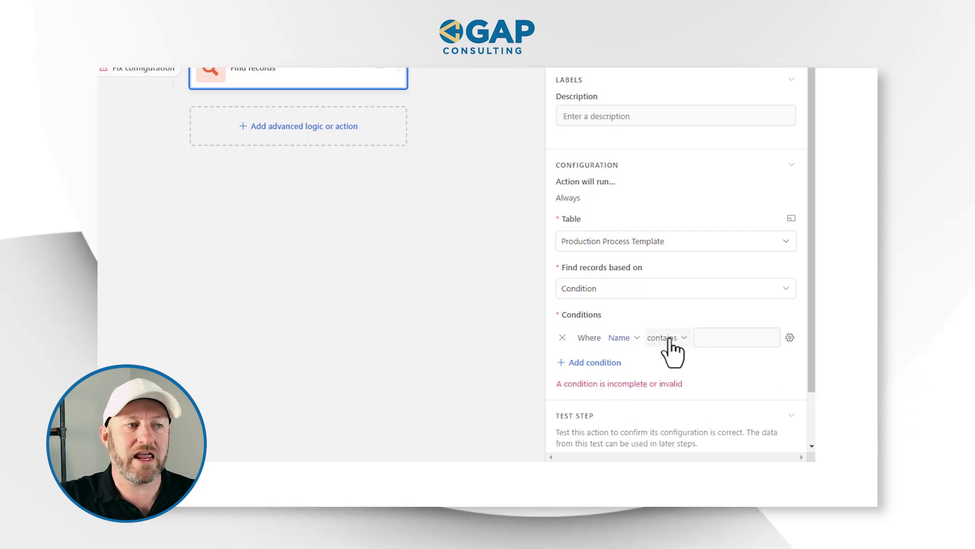
left_click(670, 339)
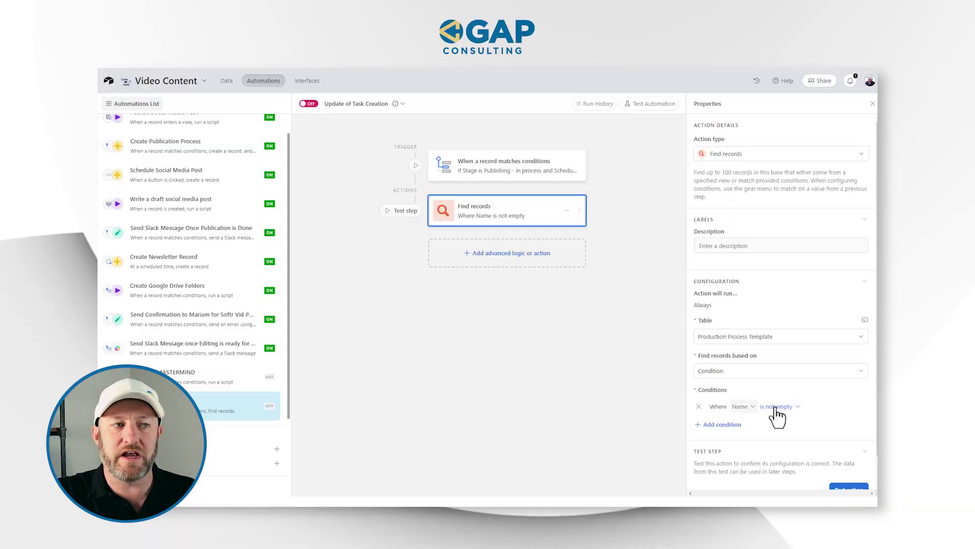
scroll(833, 447, "down", 1)
Test the Find records action and scroll through found records like Add tags to YouTube.
left_click(845, 461)
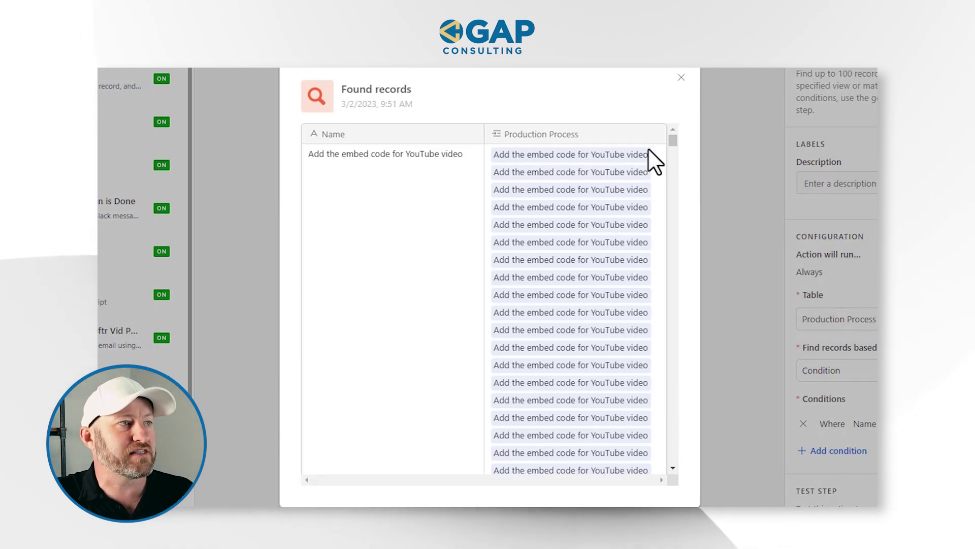
left_click_drag(672, 144, 668, 269)
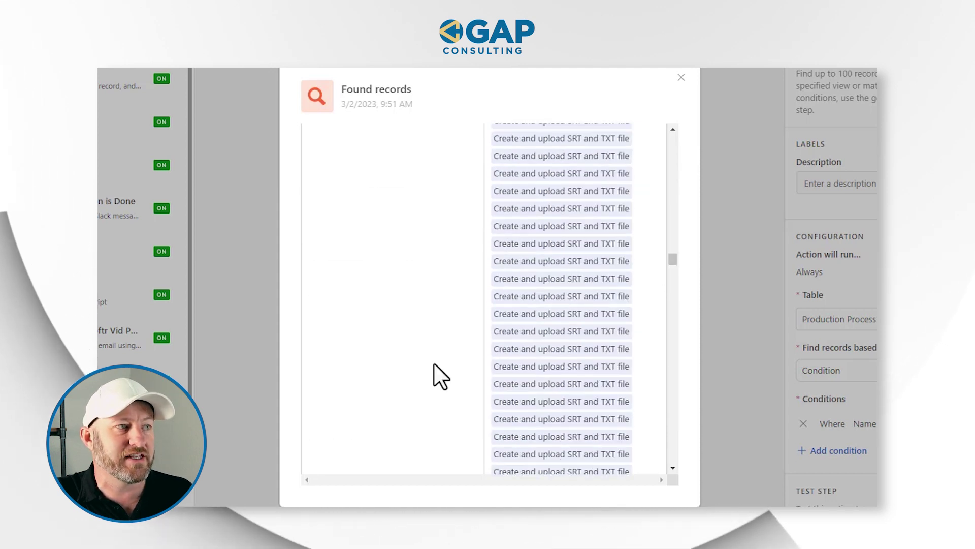
left_click_drag(672, 269, 665, 260)
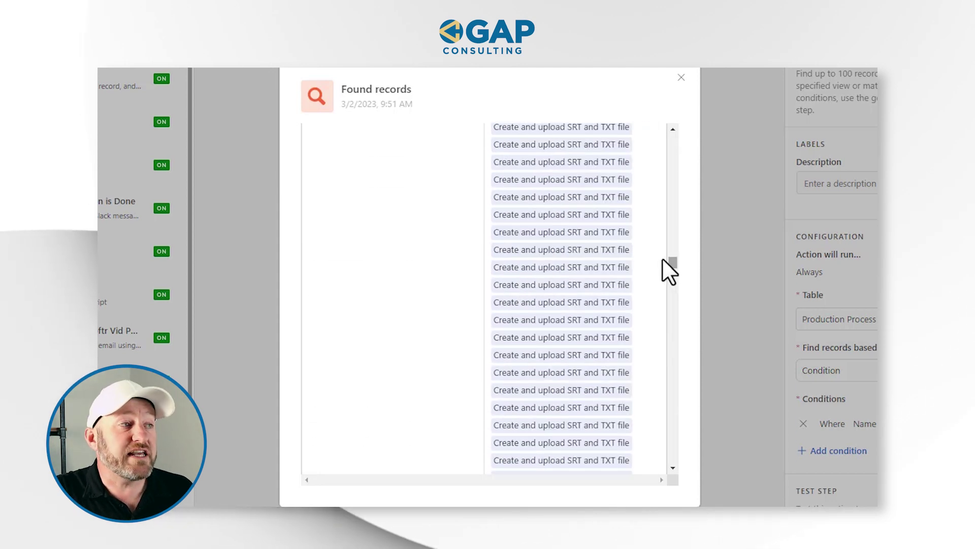
scroll(492, 291, "down", 1)
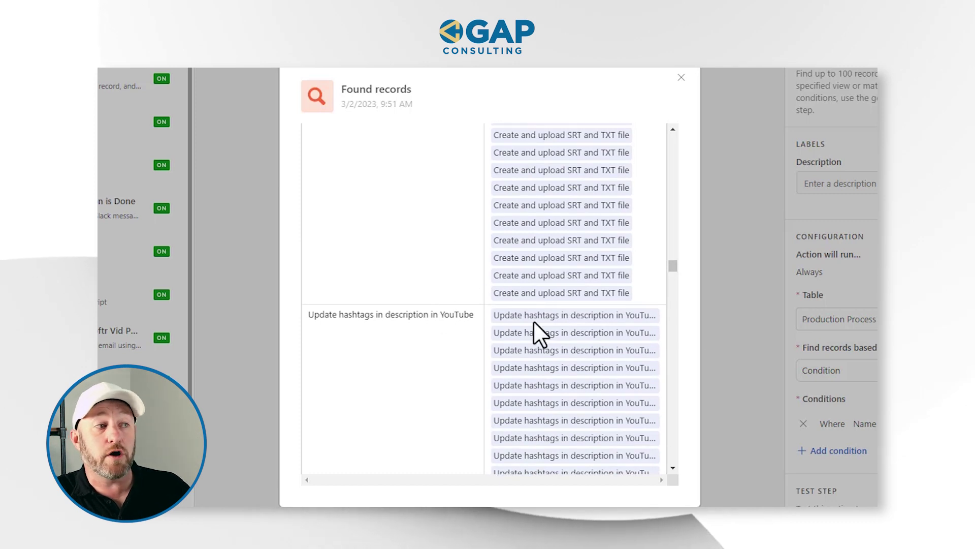
scroll(564, 386, "down", 4)
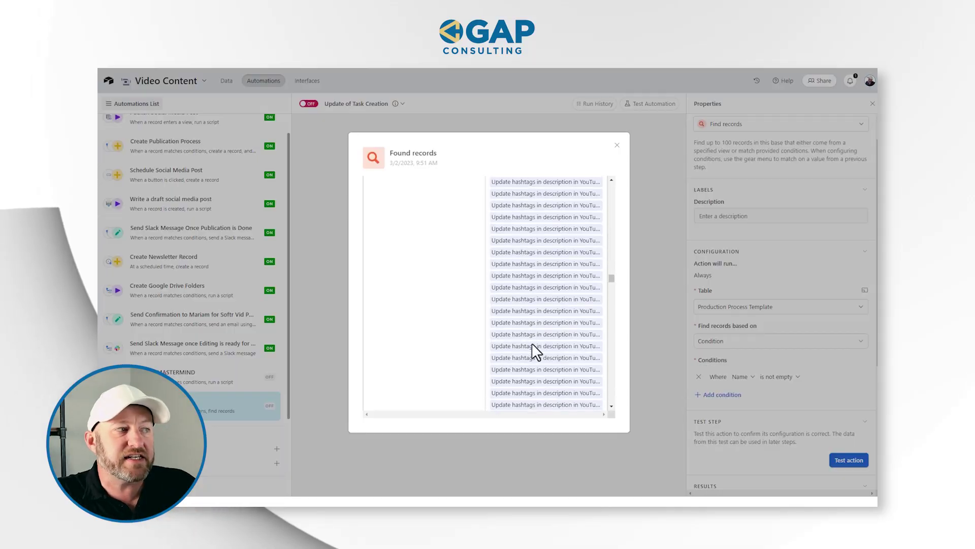
scroll(528, 345, "down", 5)
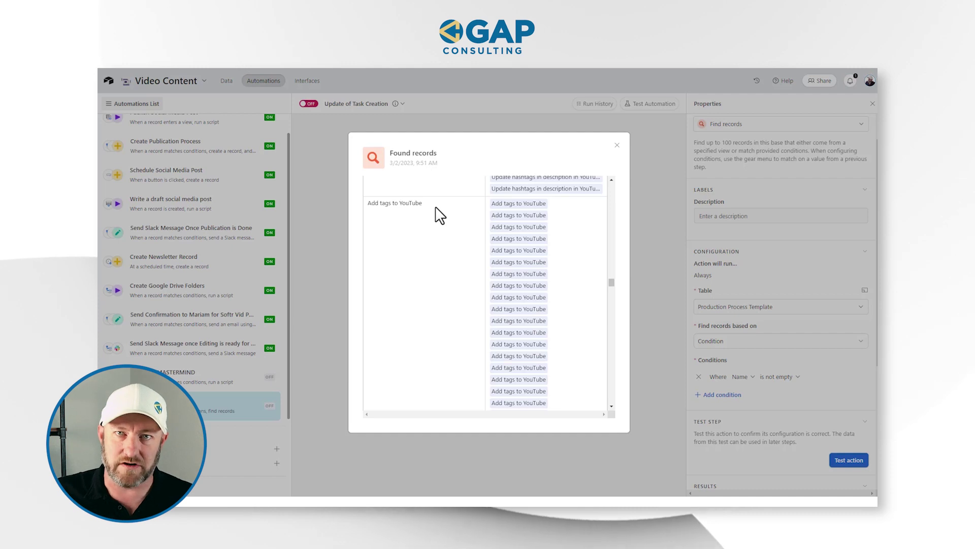
Add a Repeat for each group over Find records' List of records (24 records), keeping its default name.
left_click(617, 146)
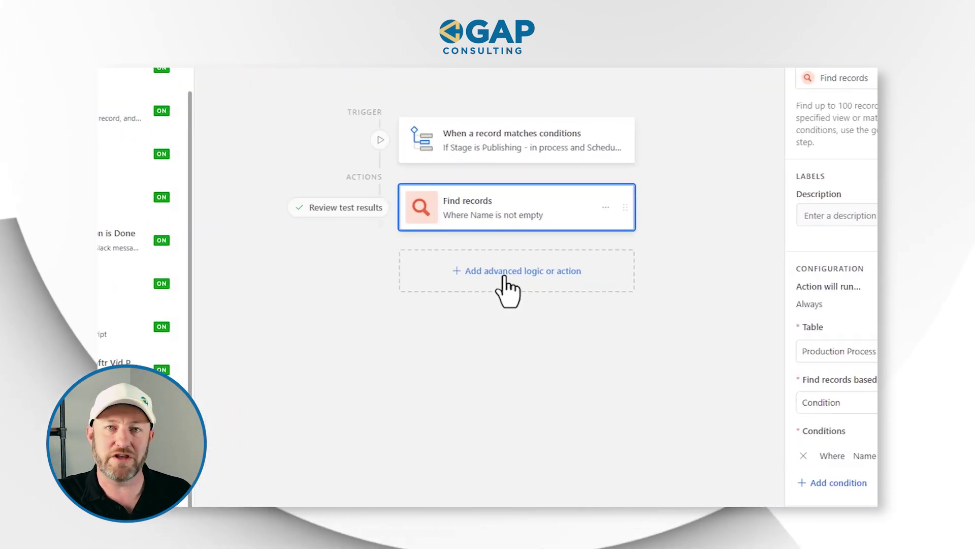
left_click(508, 279)
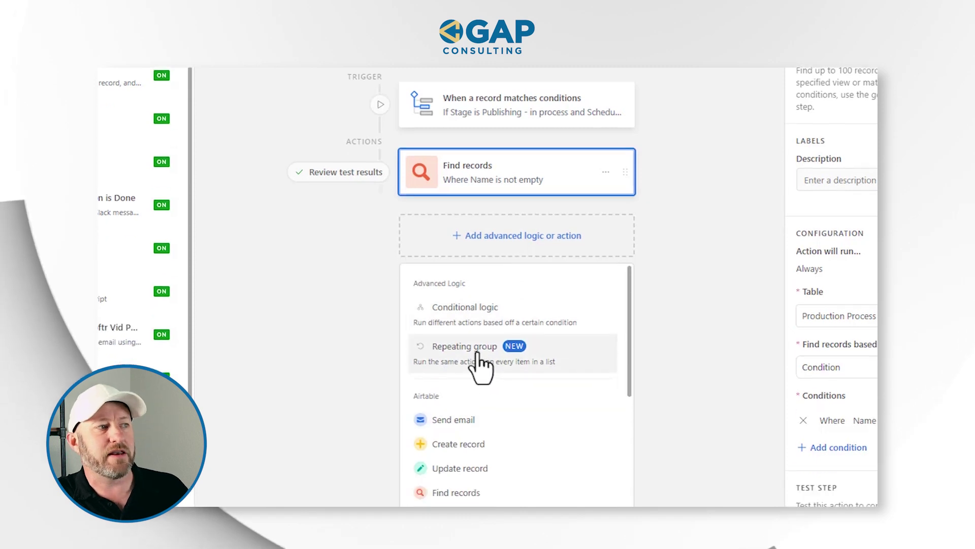
left_click(477, 247)
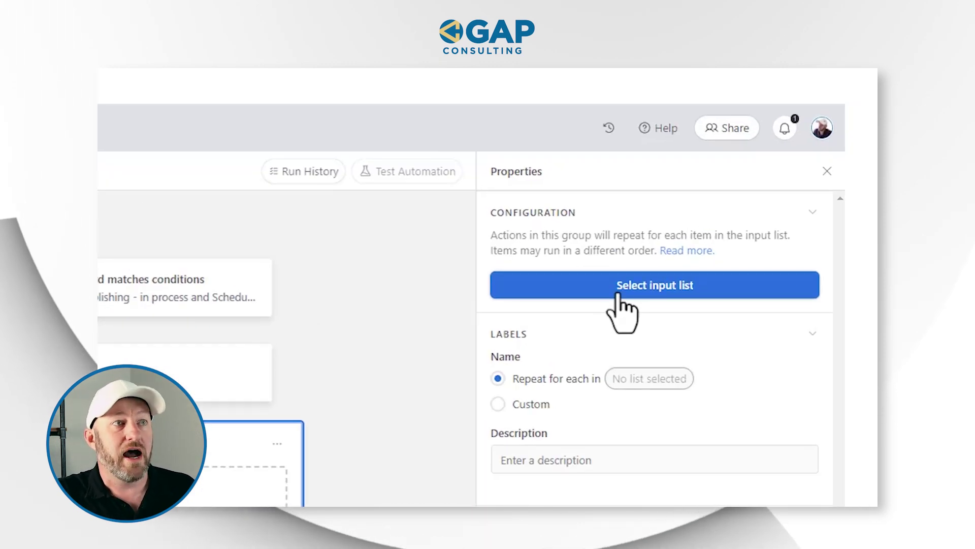
left_click(620, 300)
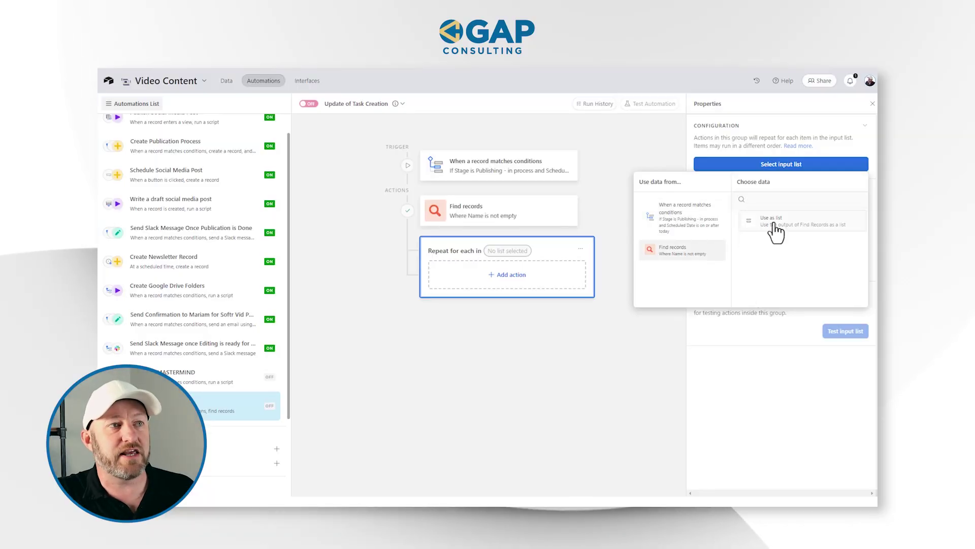
left_click(778, 231)
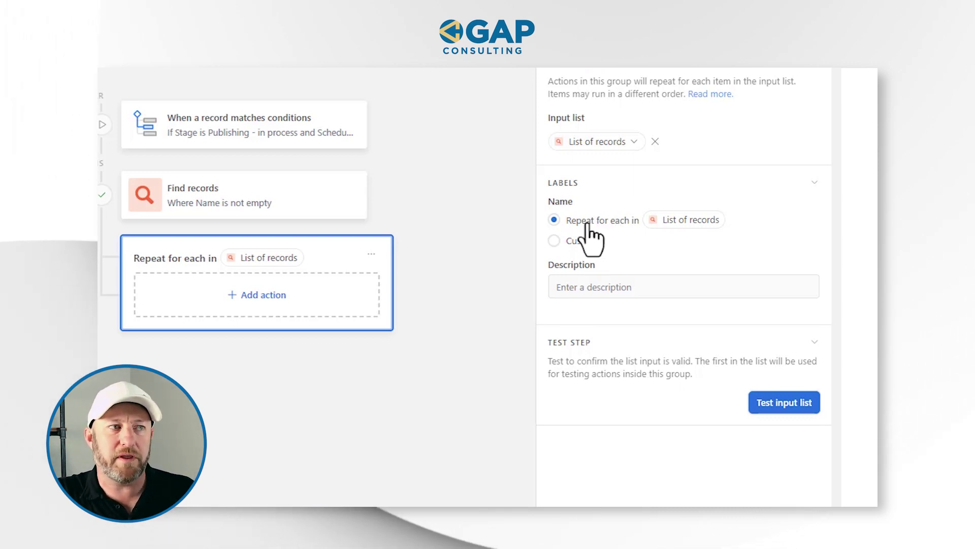
mouse_move(669, 223)
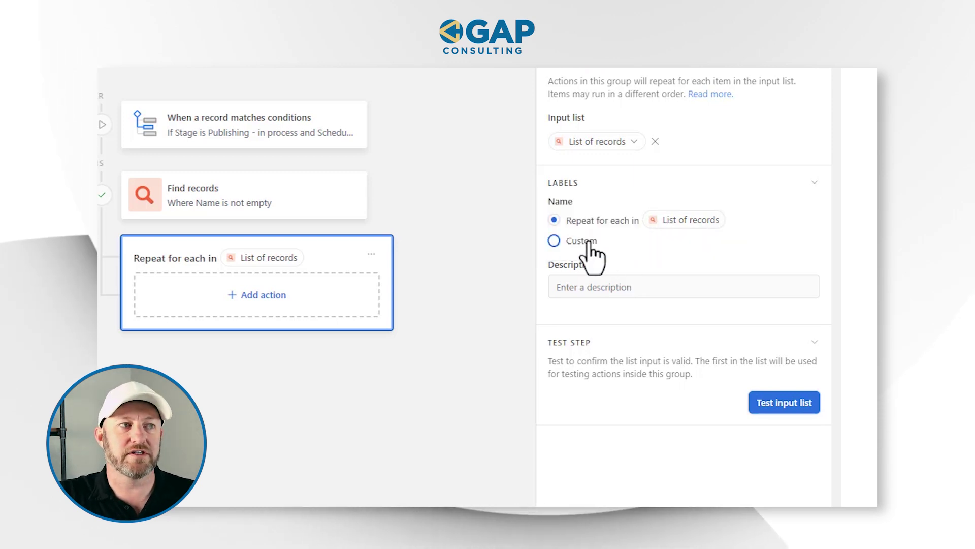
left_click(589, 243)
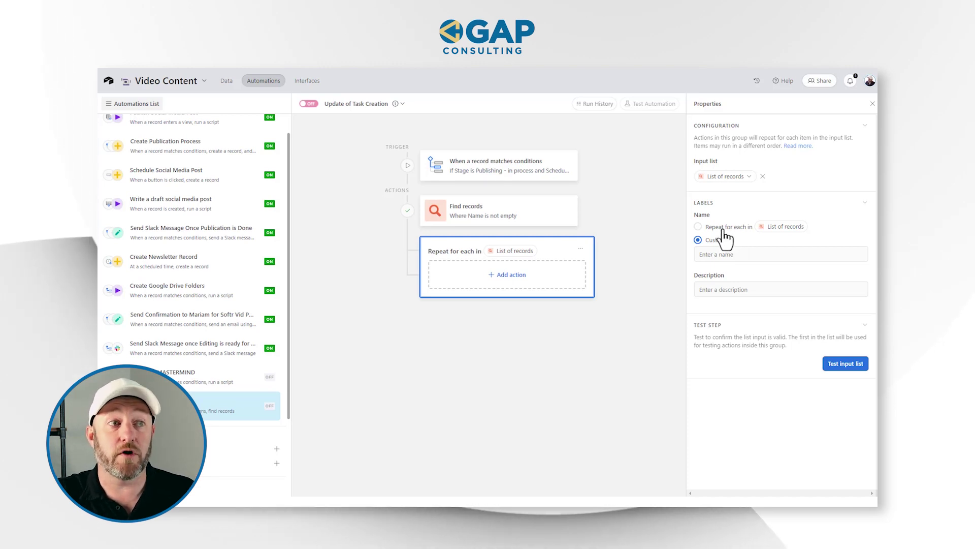
left_click(723, 228)
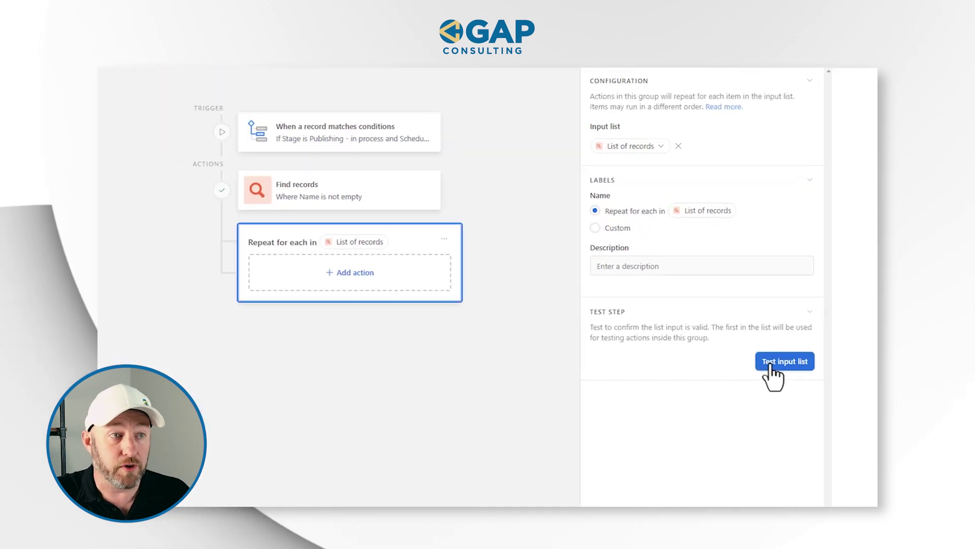
Test the repeating group's input list and review all 24 records, from Add the embed code for YouTube video to Add video to a playlist.
left_click(833, 345)
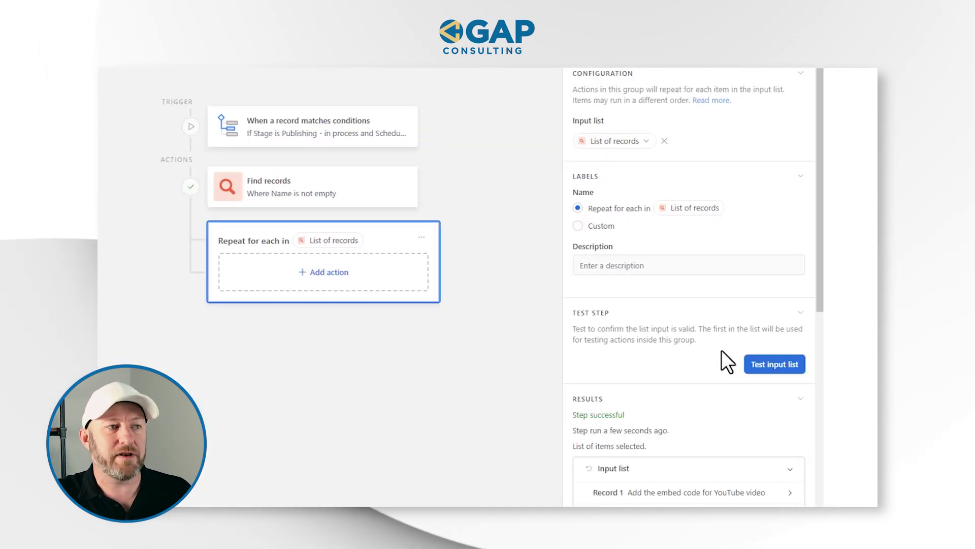
scroll(720, 355, "down", 4)
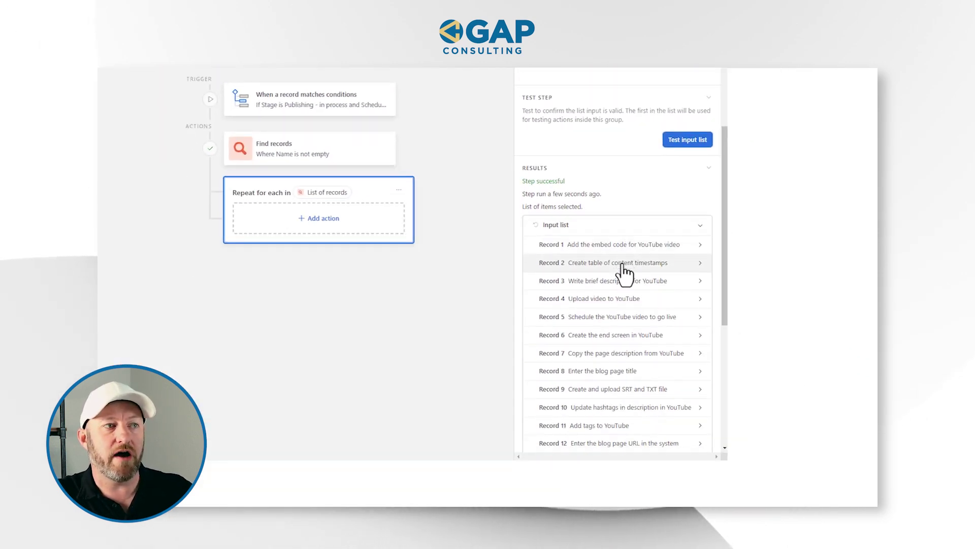
scroll(625, 277, "down", 5)
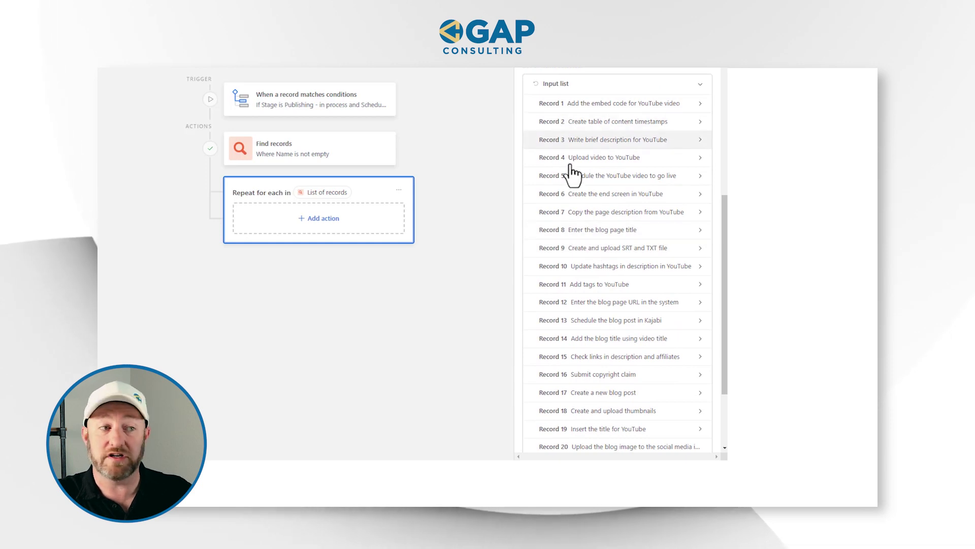
scroll(583, 279, "down", 2)
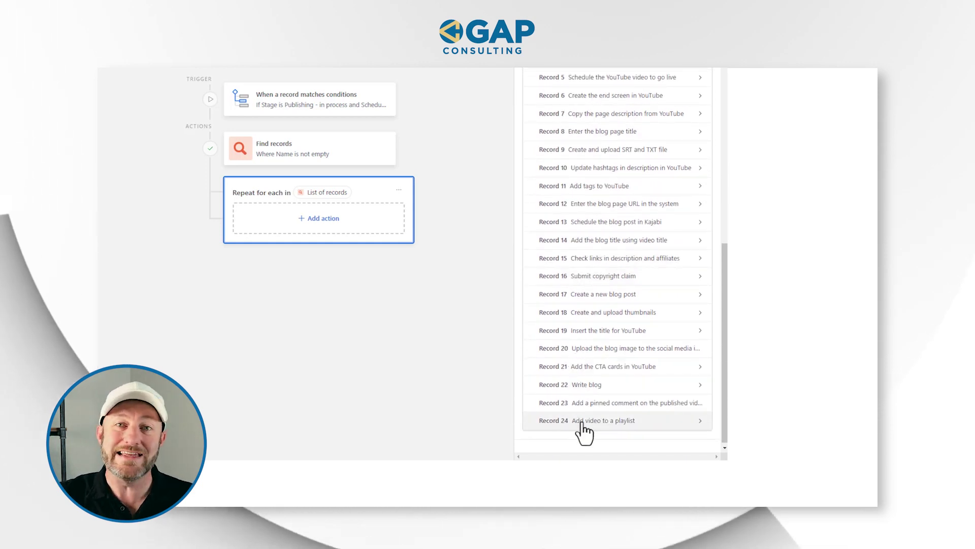
scroll(584, 351, "up", 2)
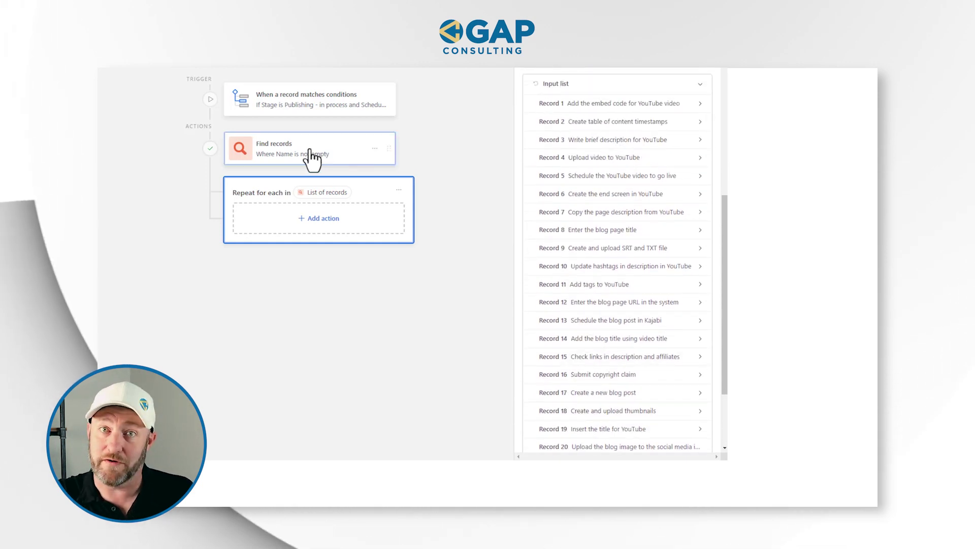
scroll(571, 233, "up", 3)
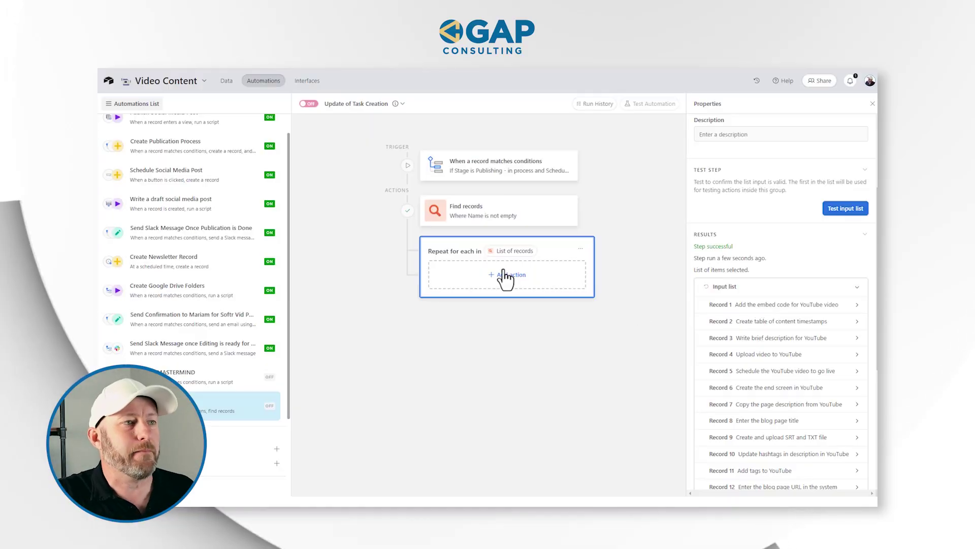
Add a Create record action inside the repeating group that targets the Production Process table.
left_click(505, 277)
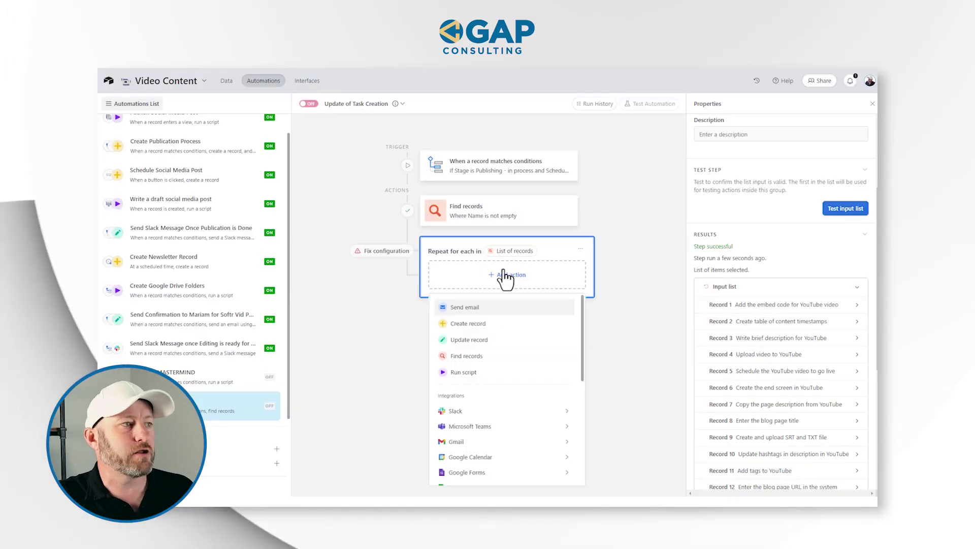
left_click(475, 320)
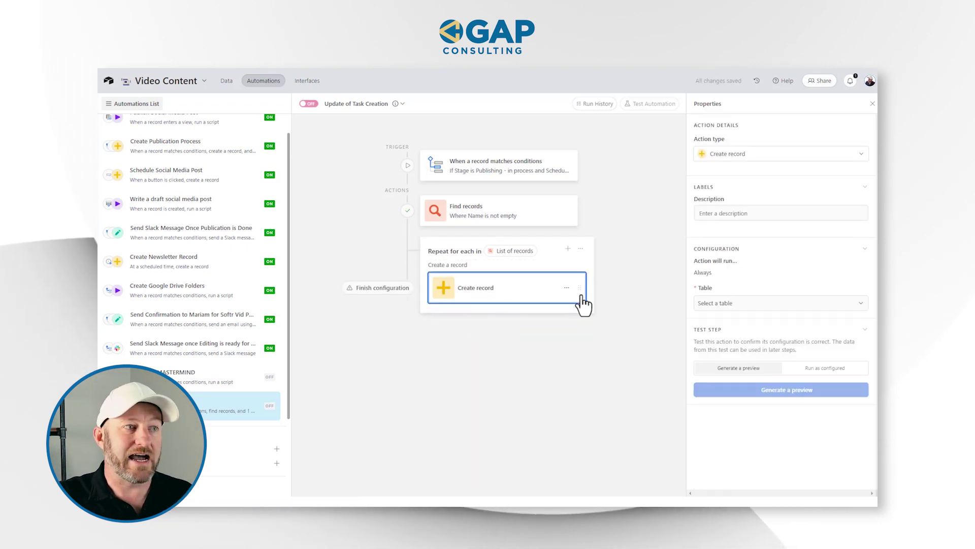
left_click(729, 304)
scroll(738, 396, "down", 3)
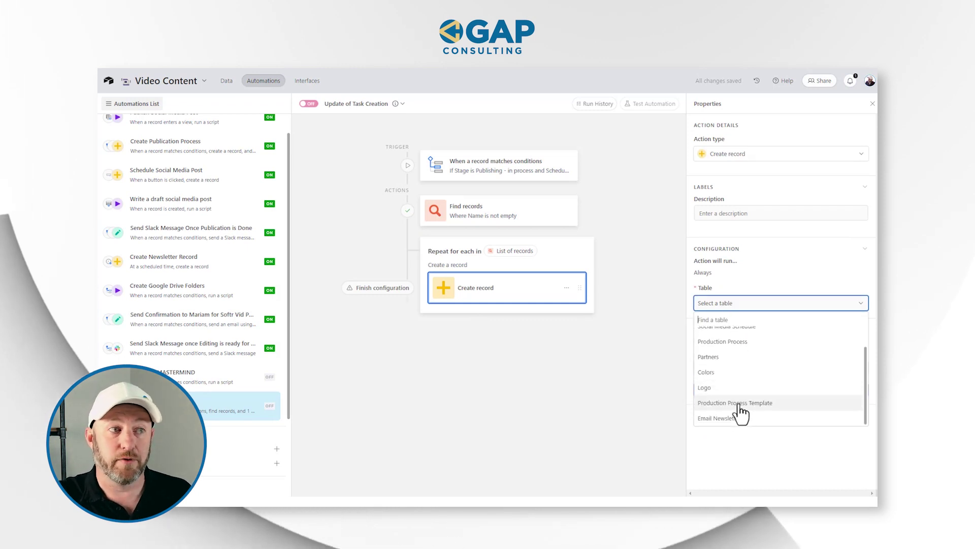
scroll(737, 401, "up", 2)
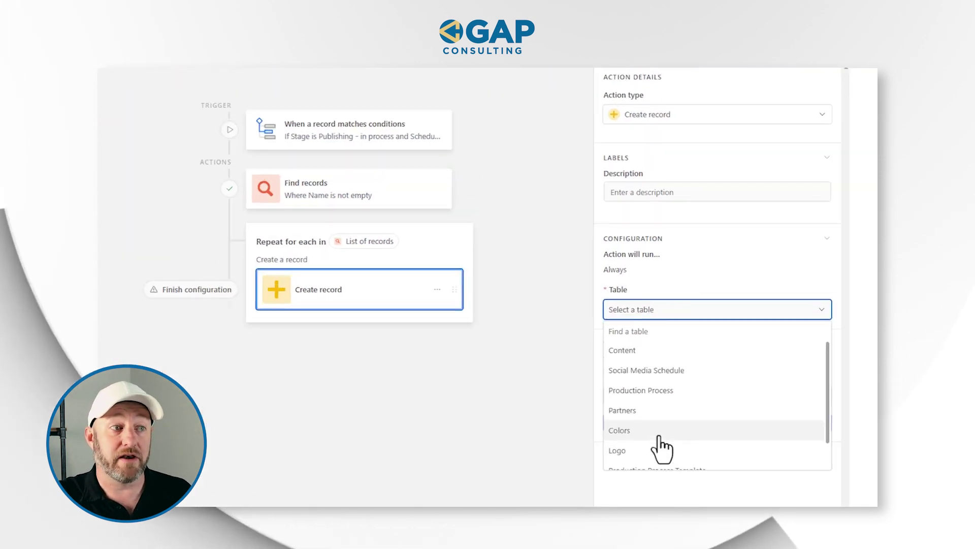
left_click(650, 392)
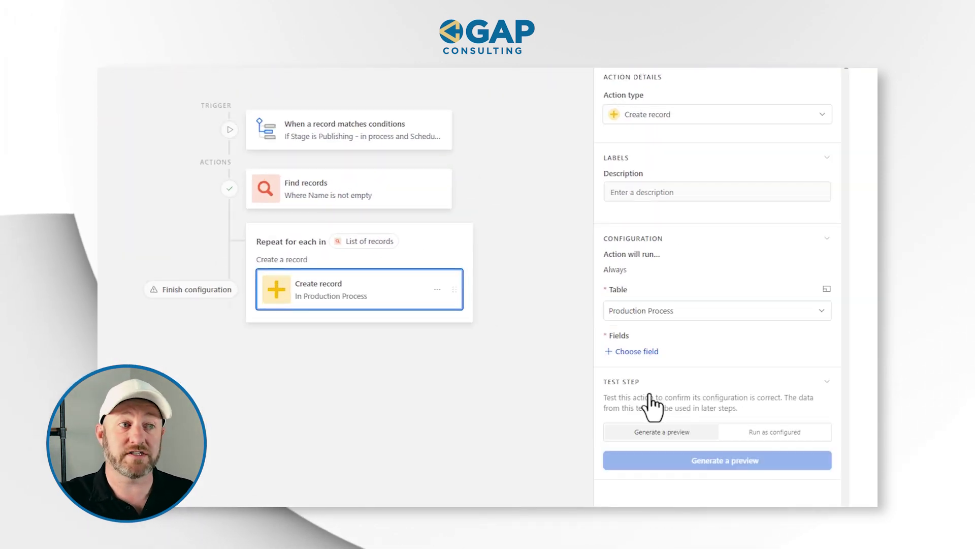
Add the Name field to the new record and fill it with Current item > Name.
left_click(642, 355)
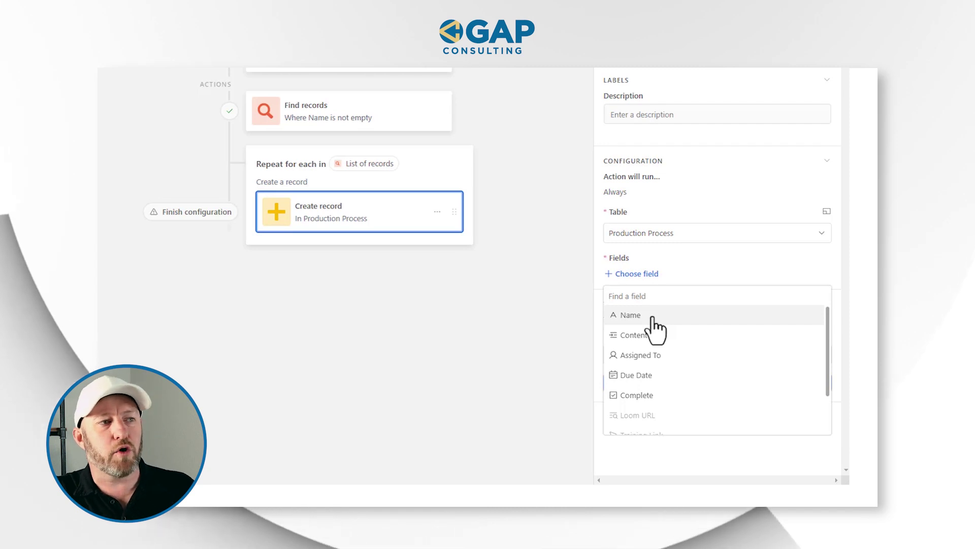
left_click(630, 315)
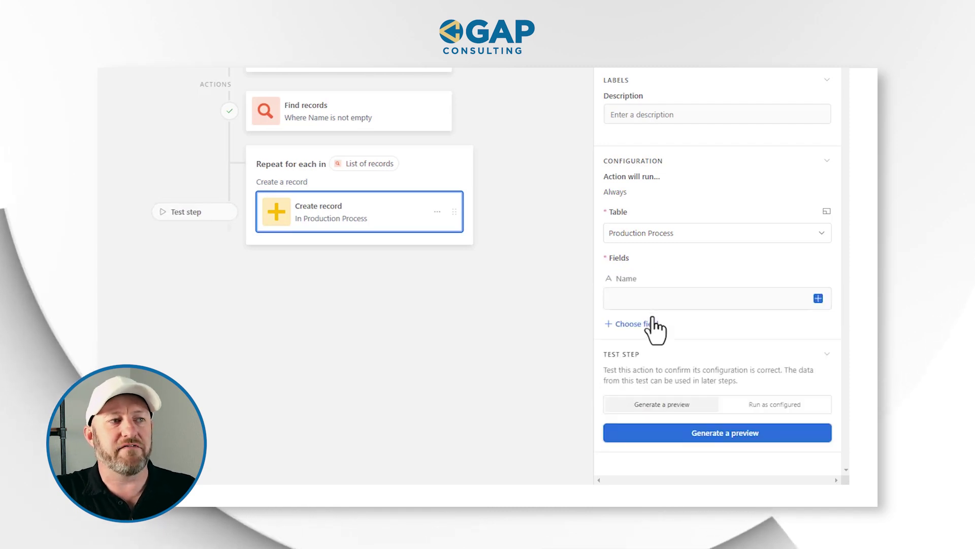
left_click(818, 299)
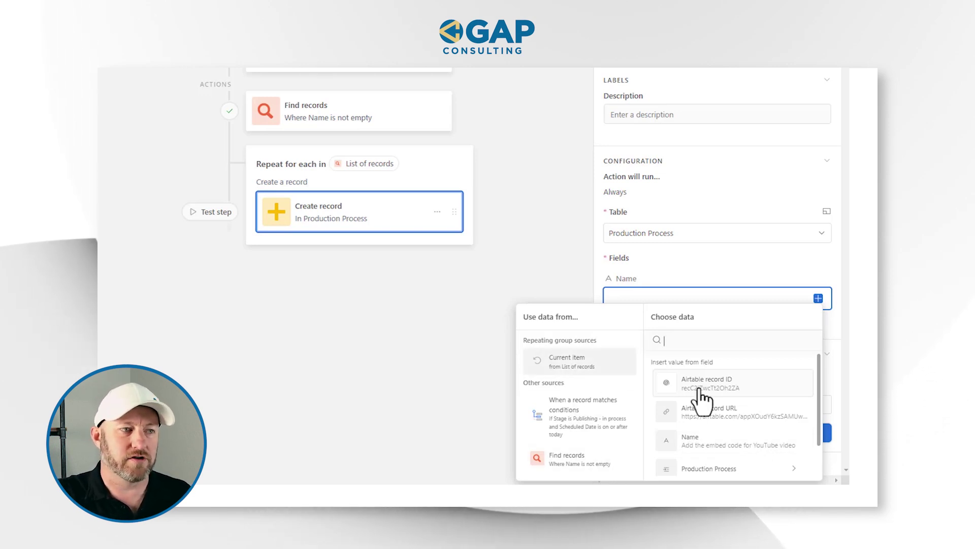
left_click(734, 441)
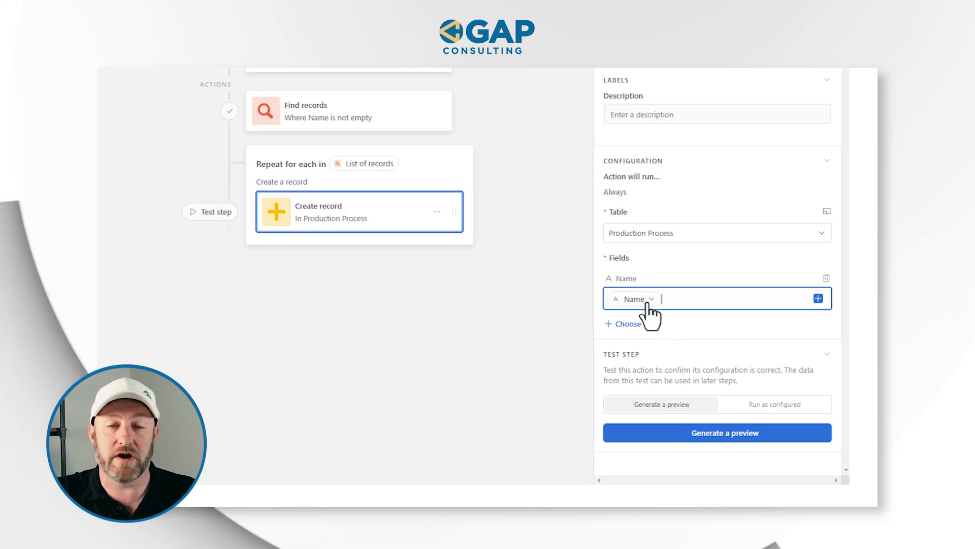
mouse_move(650, 311)
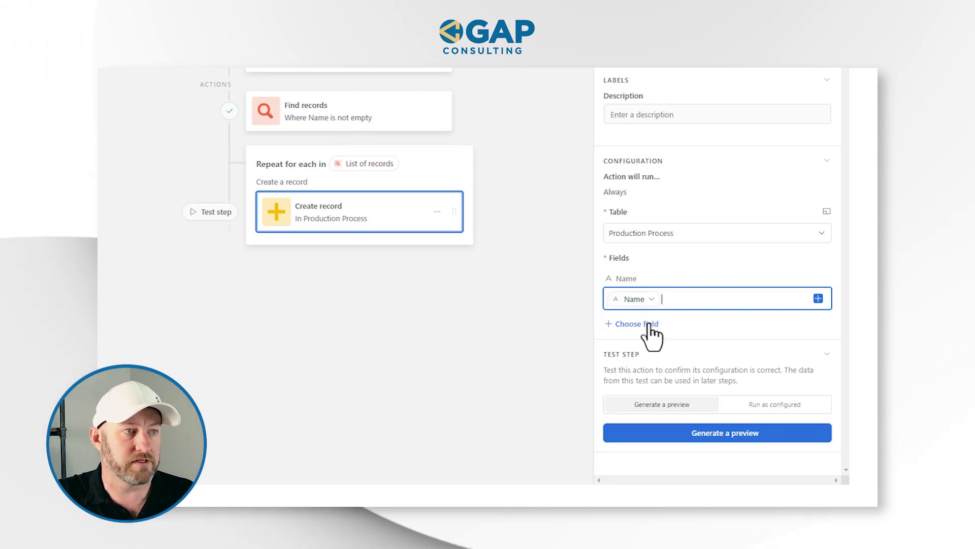
Add the Assigned To field and assign the new task to a team member.
left_click(650, 325)
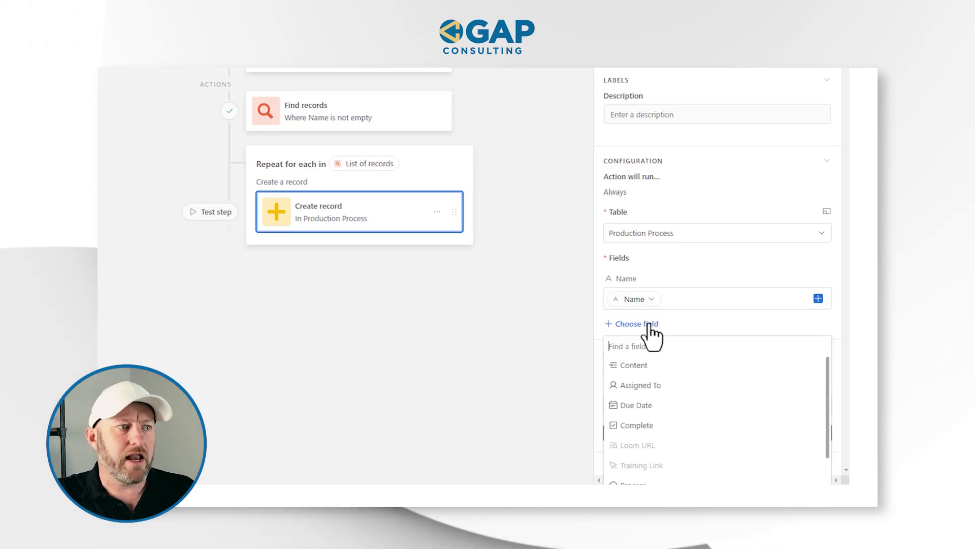
left_click(677, 386)
left_click(733, 351)
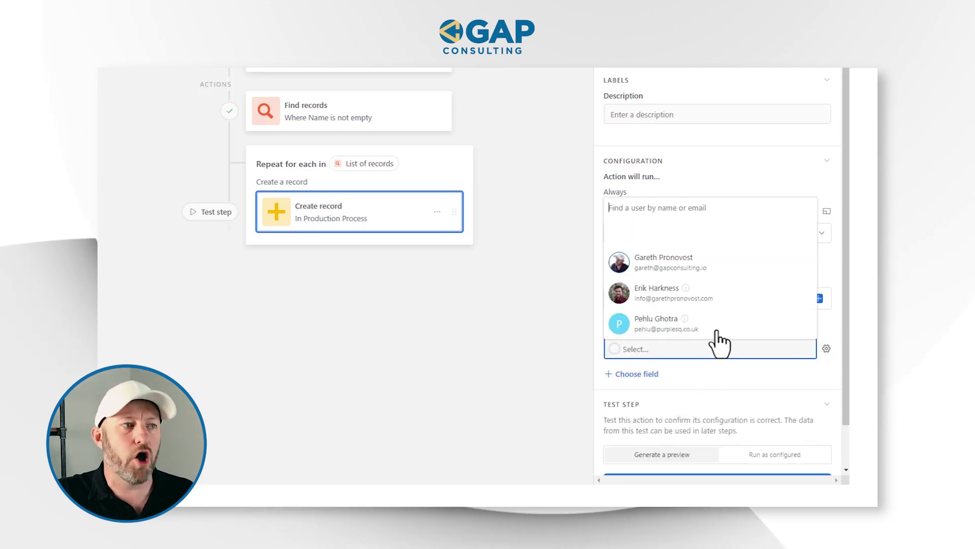
left_click(698, 300)
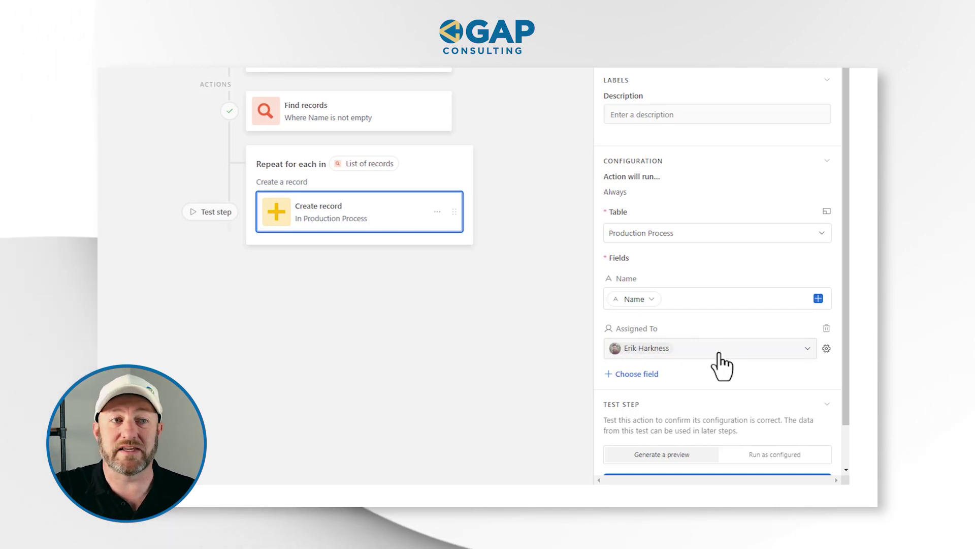
Link Production Process Template using the current item's Airtable record ID.
left_click(656, 378)
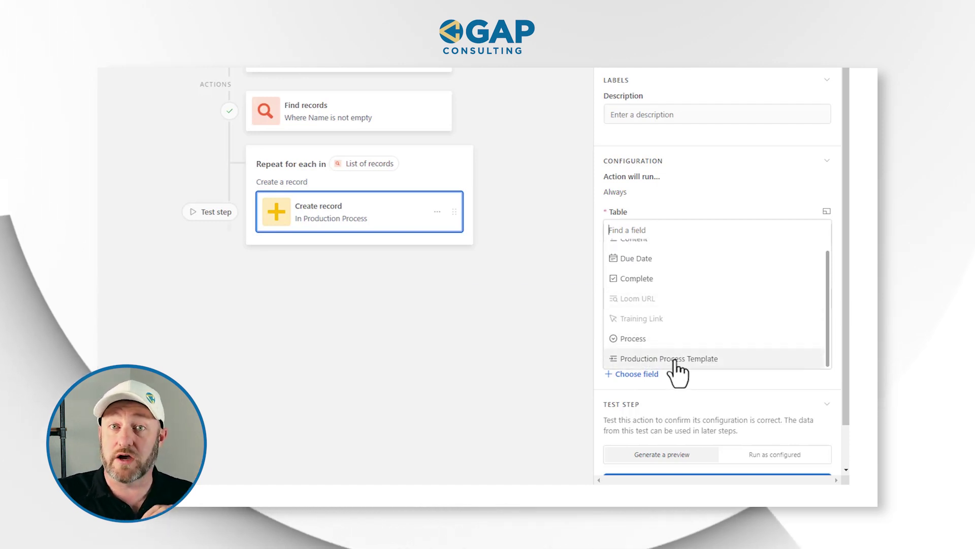
left_click(668, 358)
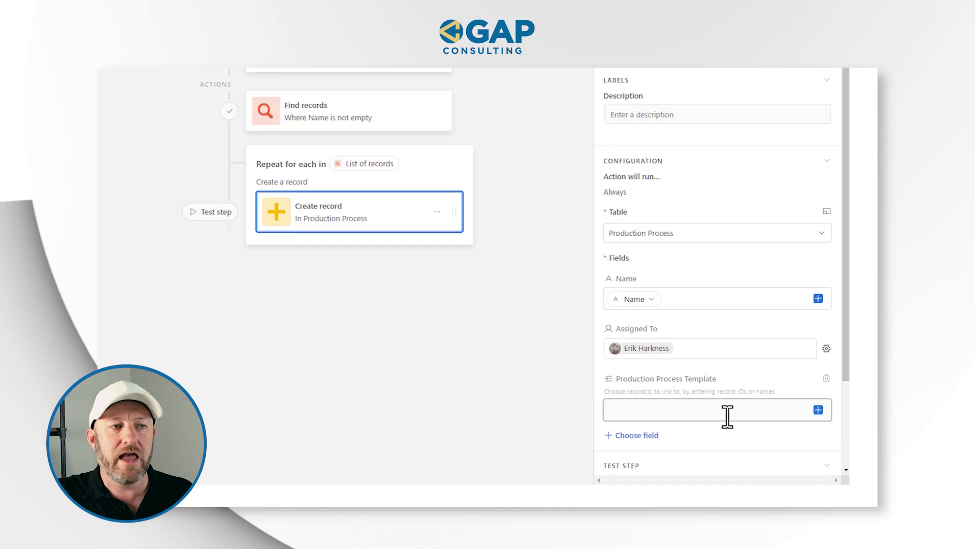
left_click(818, 409)
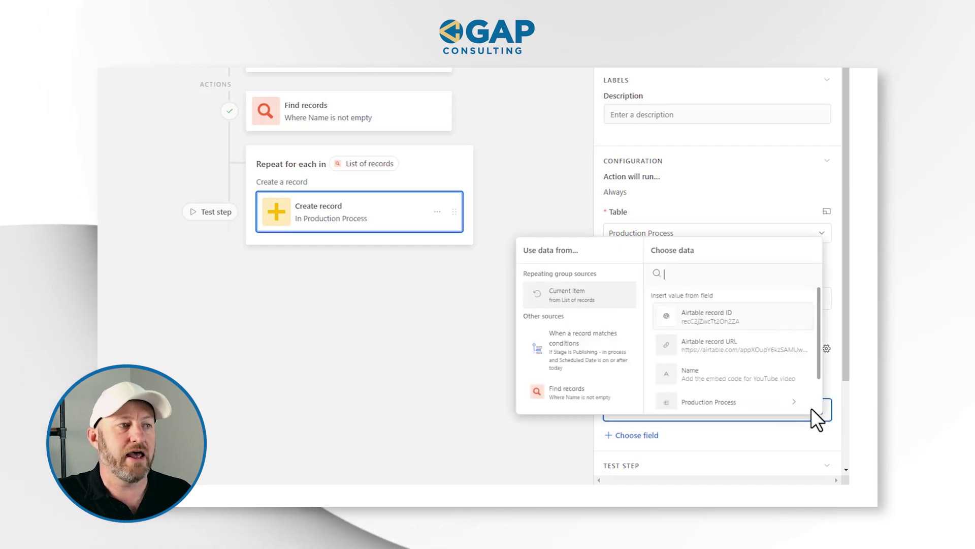
left_click(572, 310)
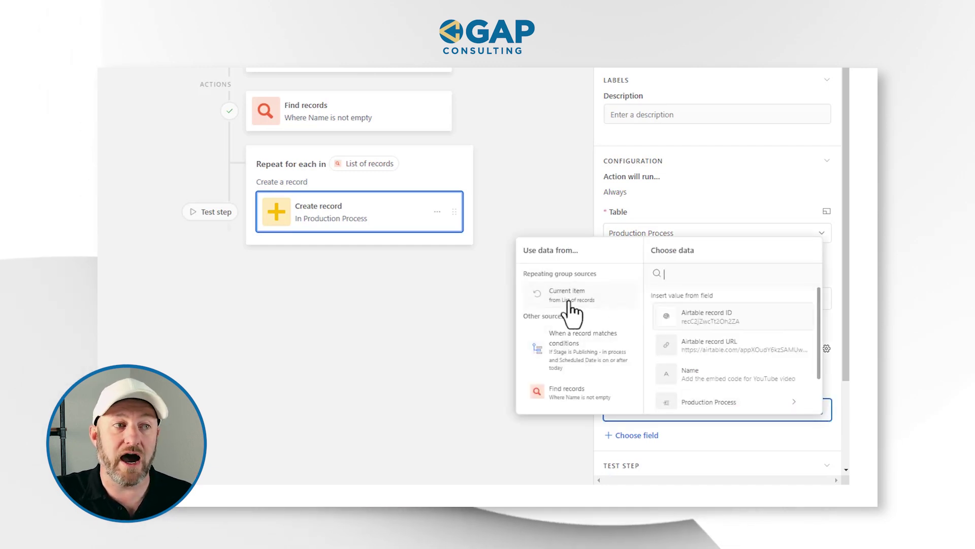
left_click(702, 331)
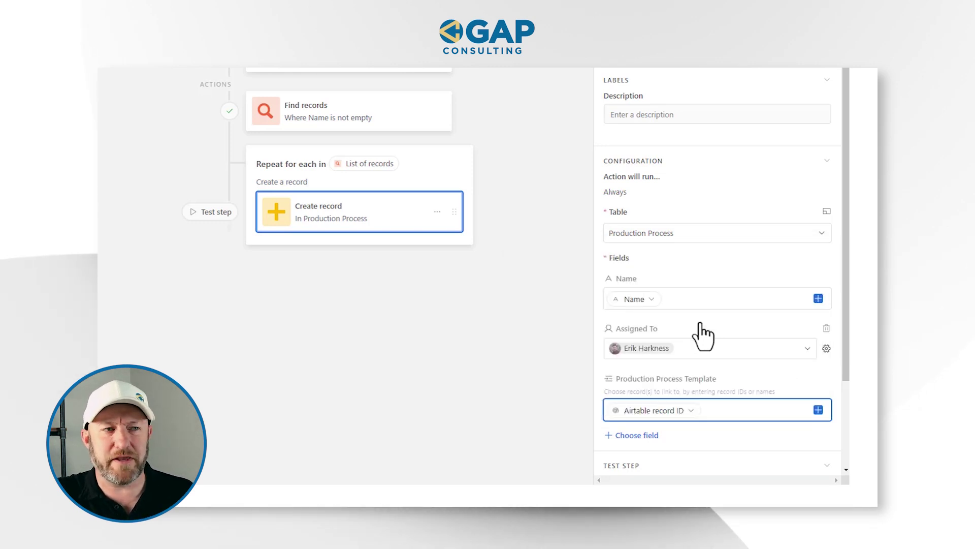
Add the Process field to the Create record action.
left_click(635, 438)
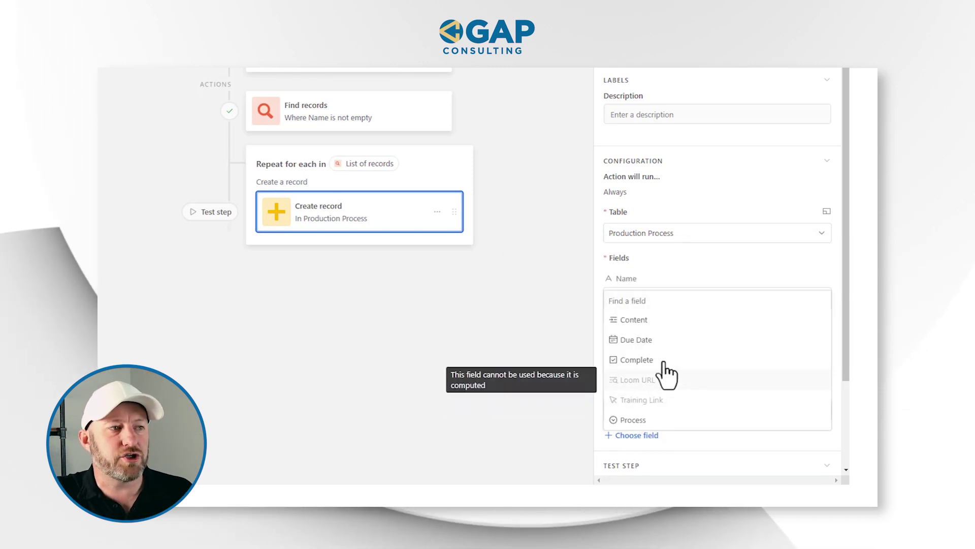
left_click(663, 420)
scroll(667, 410, "down", 3)
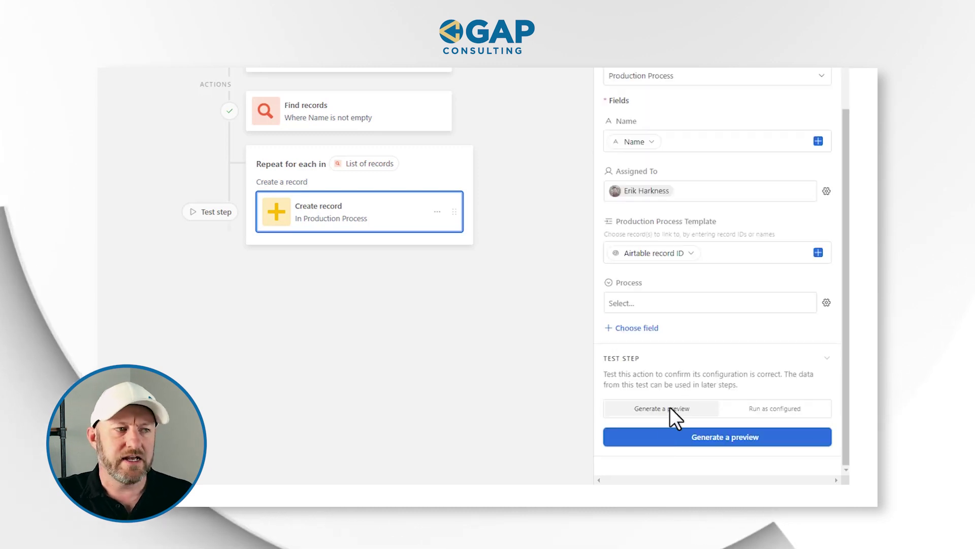
Remove the Process field without choosing an option, then review and close the generated record preview.
left_click(694, 304)
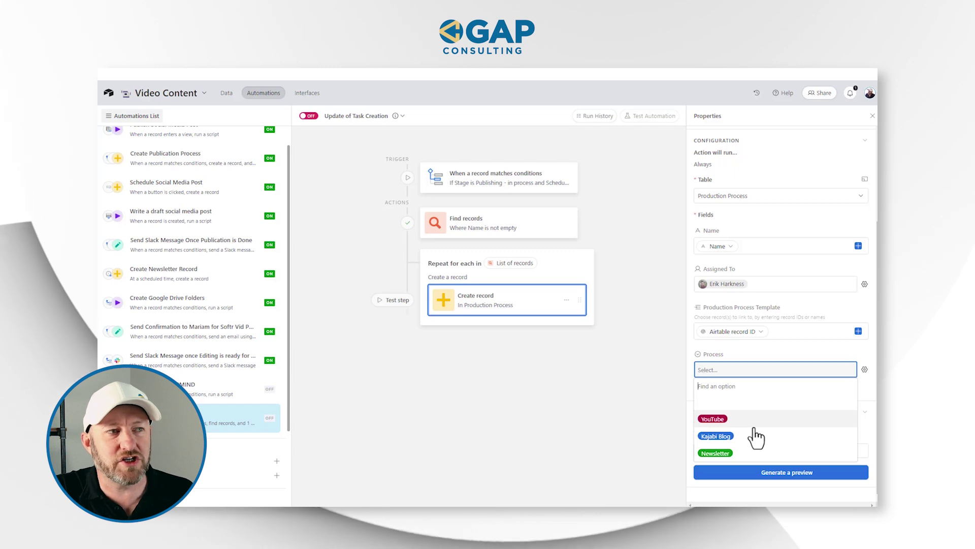
left_click(769, 355)
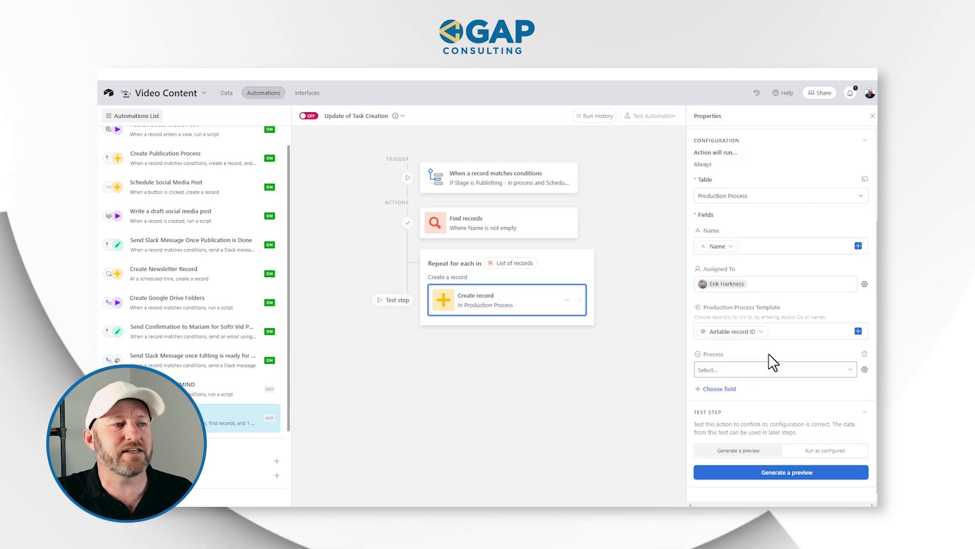
left_click(864, 355)
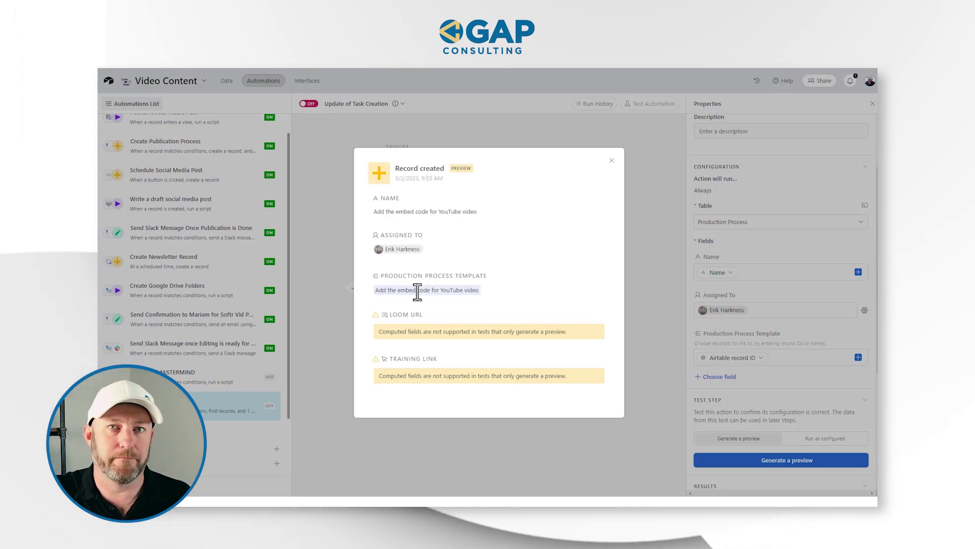
left_click(612, 162)
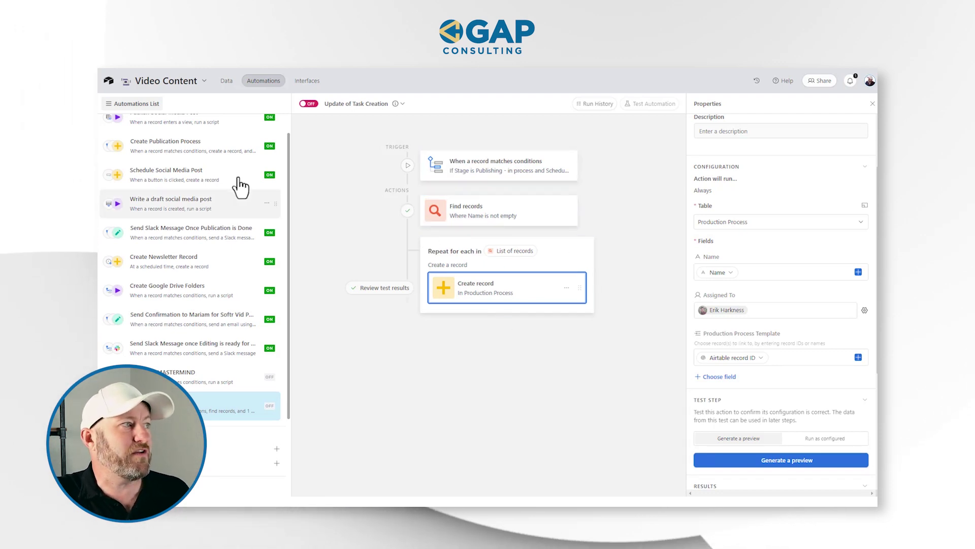
Compare with Create Publication Process's Upload video to YouTube step, then view the Production Process Template table.
left_click(215, 147)
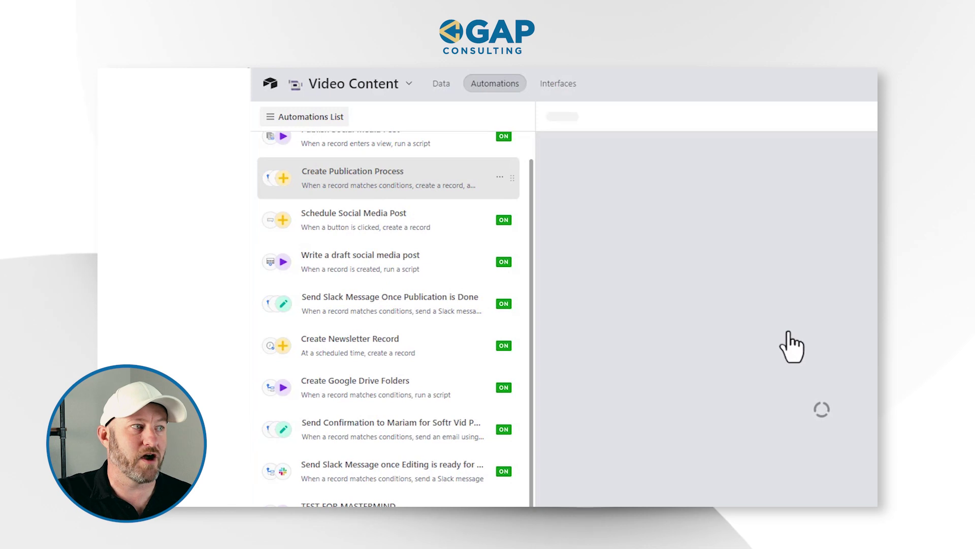
left_click(626, 233)
scroll(508, 264, "down", 5)
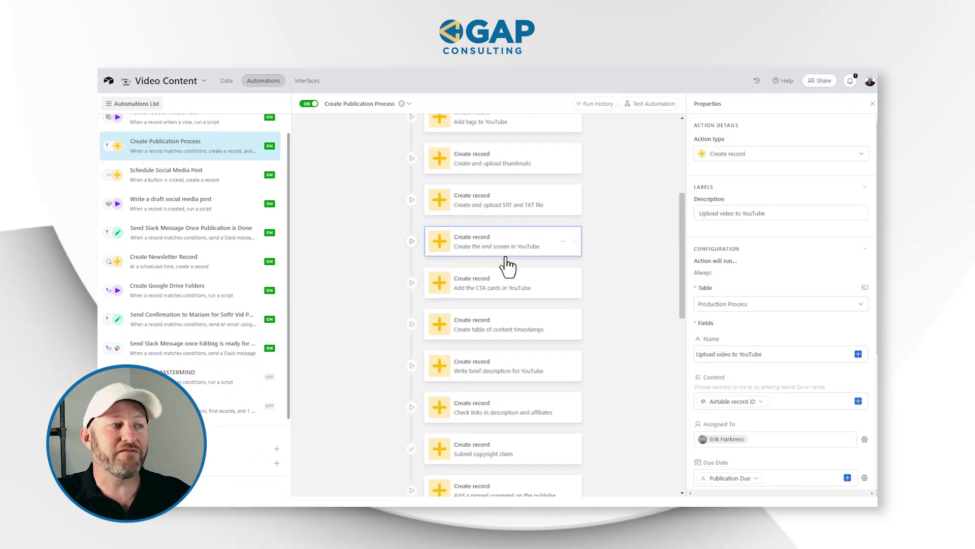
scroll(512, 317, "down", 9)
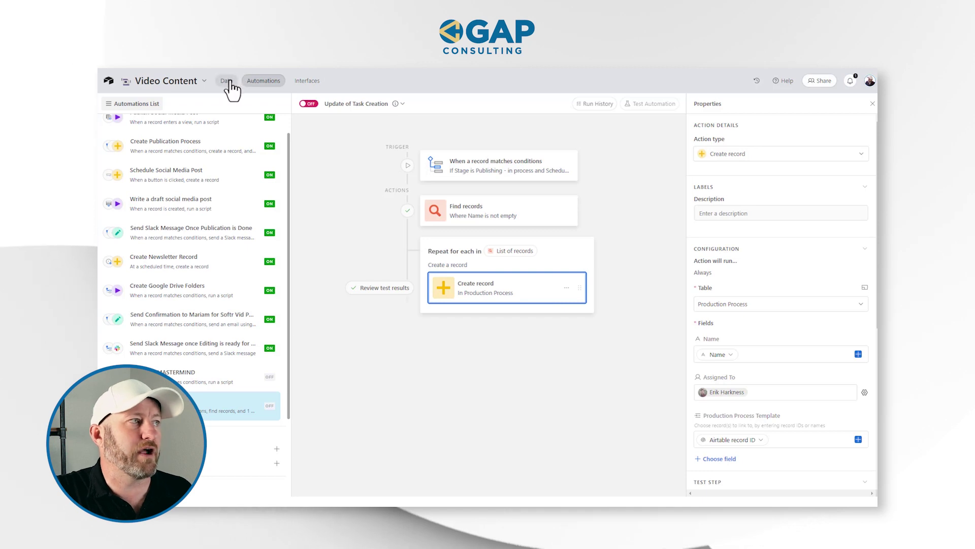
left_click(227, 82)
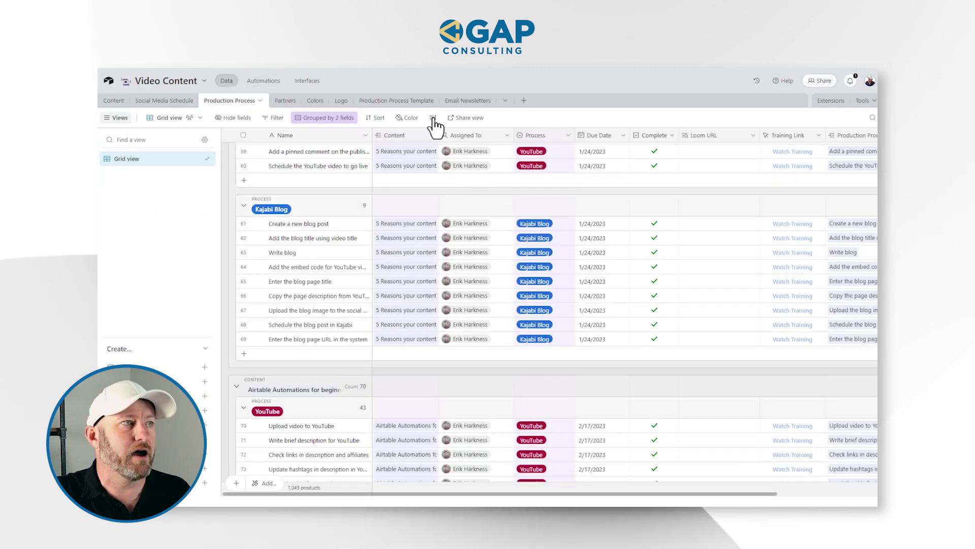
left_click(405, 101)
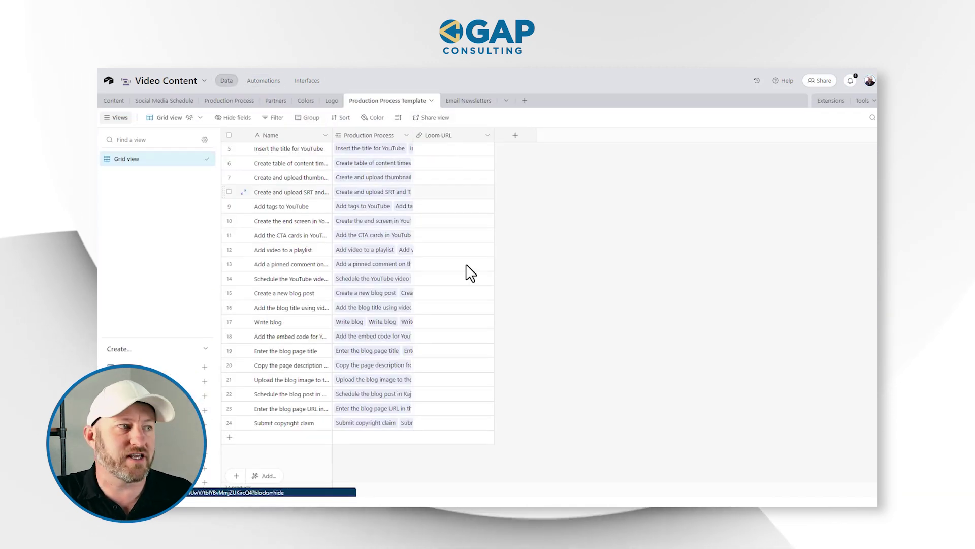